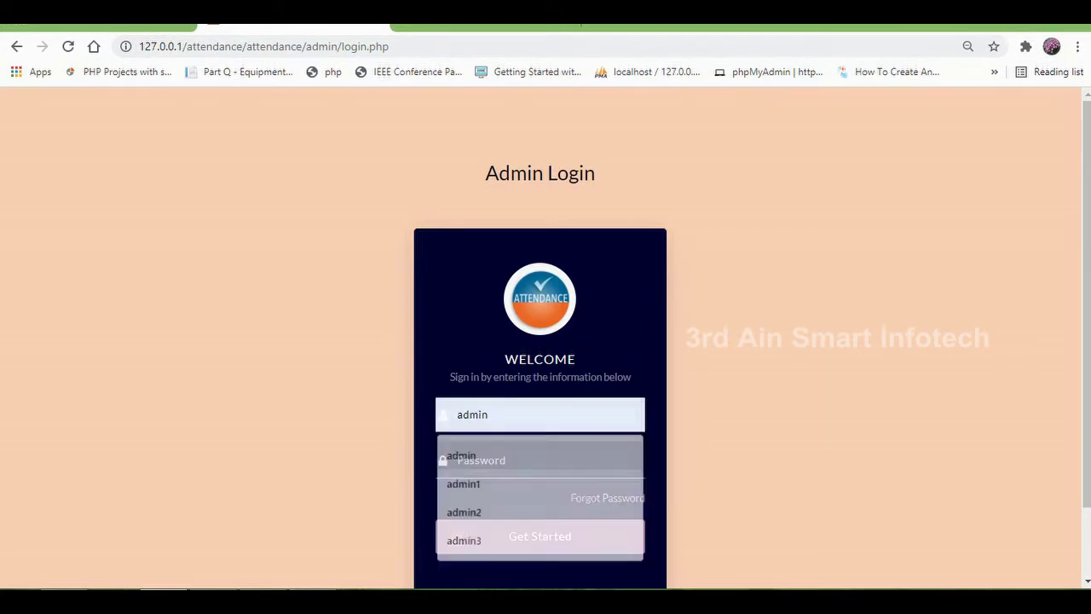
# Step: Log in on the Admin Login page with the administrator credentials
pyautogui.write('admin')
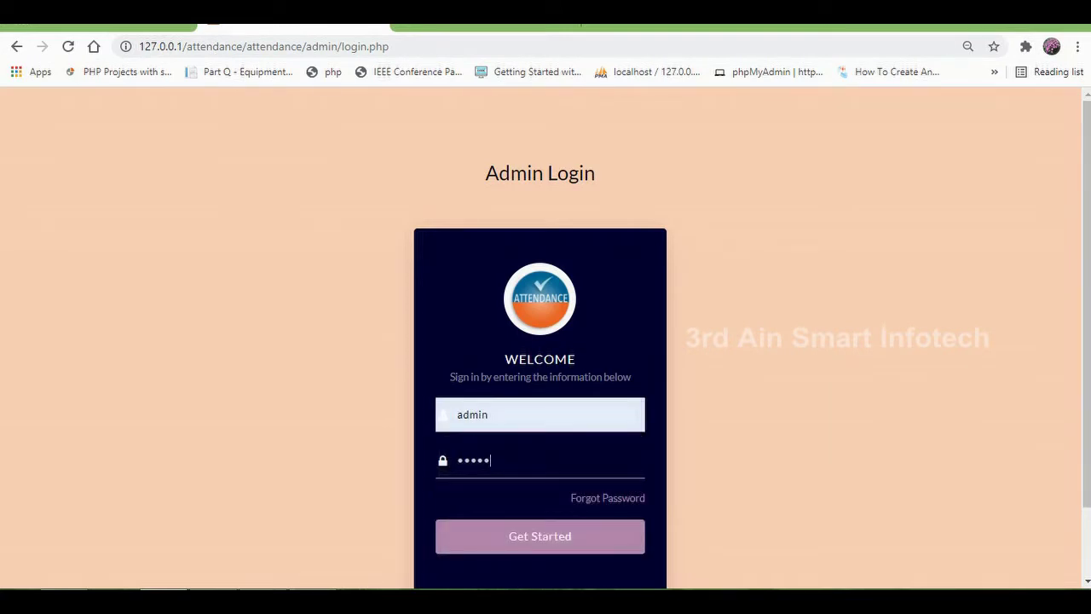
pyautogui.press('Return')
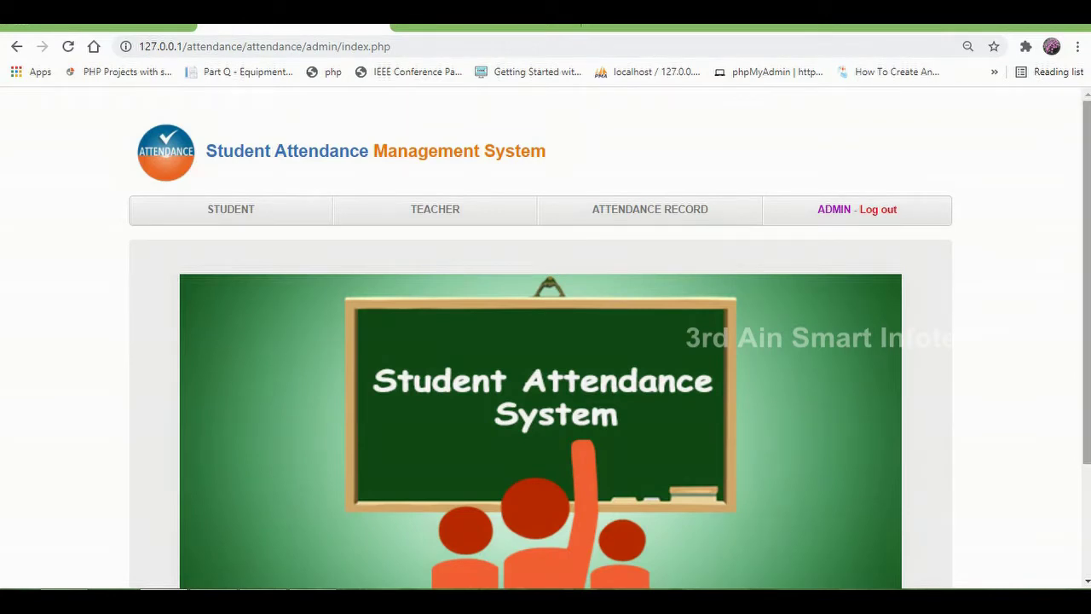
# Step: Open the Student list from the admin home page
pyautogui.scroll(-2, 546, 341)
pyautogui.scroll(1, 545, 341)
pyautogui.scroll(1, 546, 341)
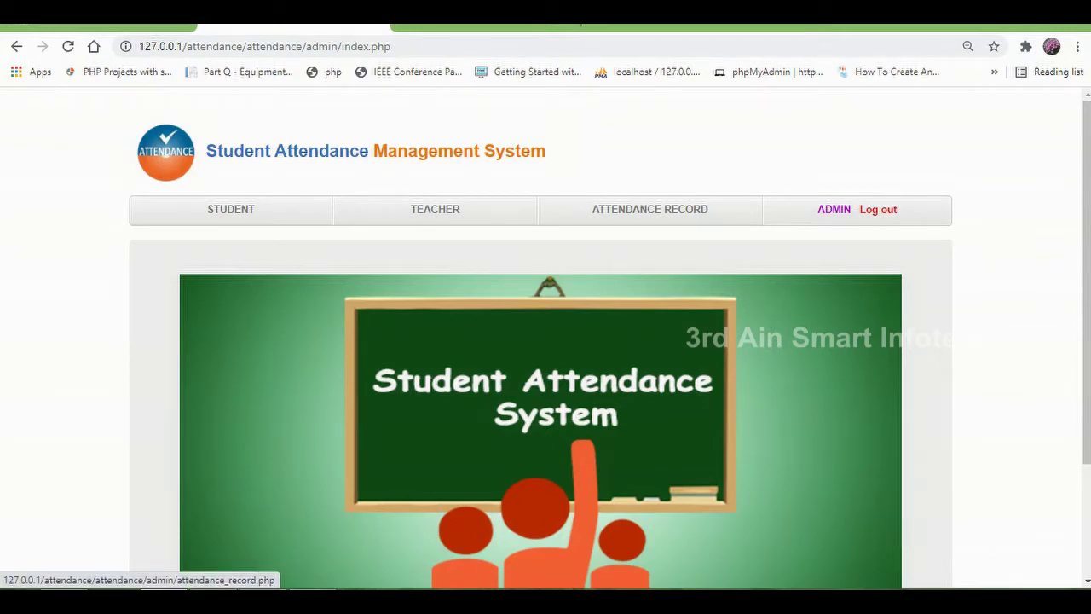
pyautogui.click(230, 209)
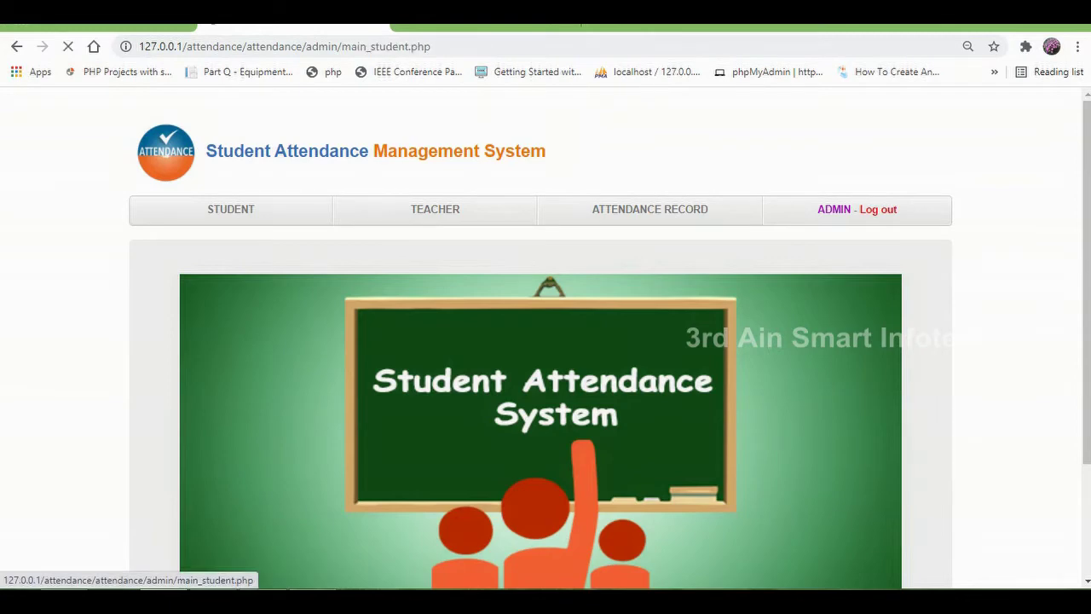
# Step: Search the student list for 'comput' to show only Computer Science students
pyautogui.scroll(-6, 541, 341)
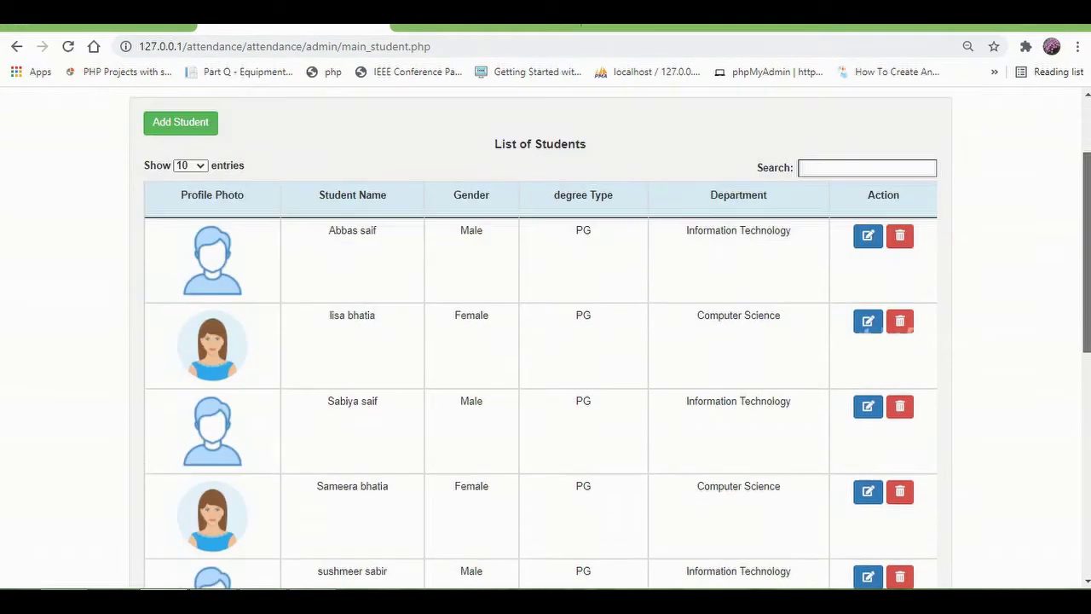
pyautogui.scroll(-3, 540, 341)
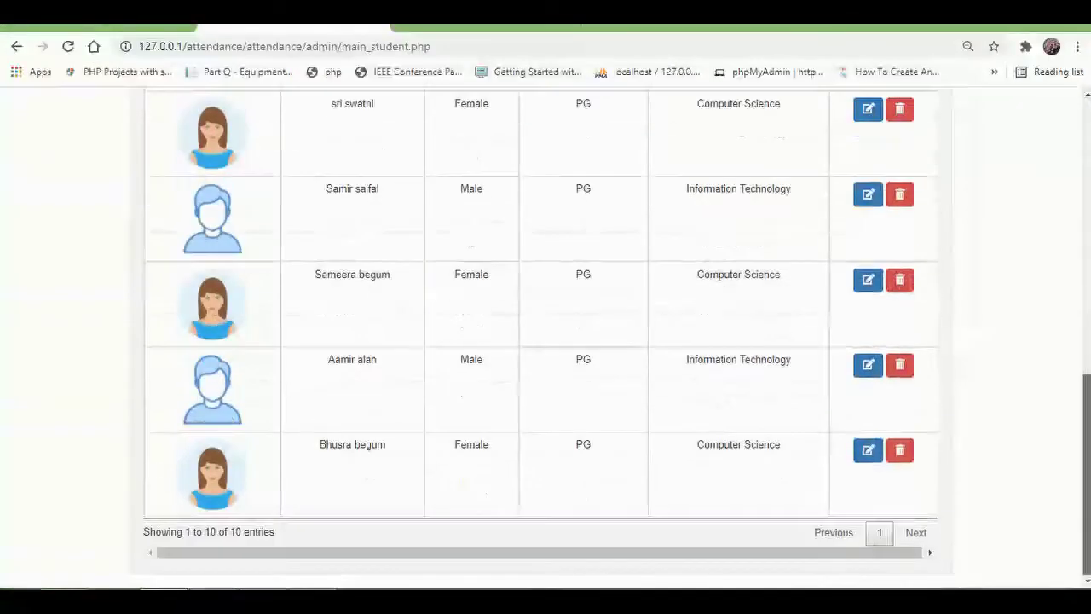
pyautogui.scroll(10, 540, 341)
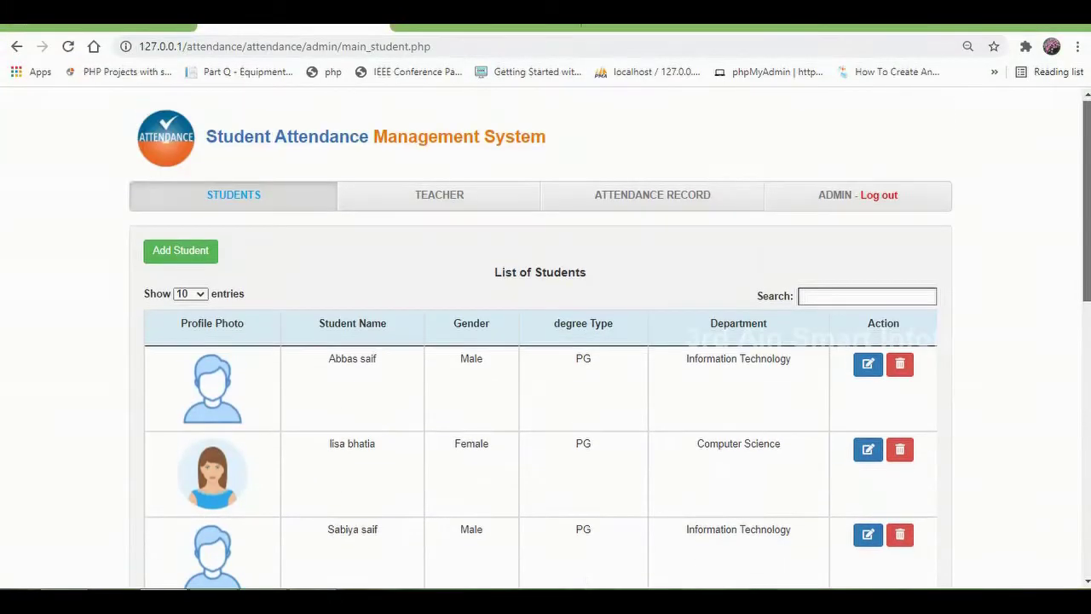
pyautogui.click(867, 292)
pyautogui.write('c')
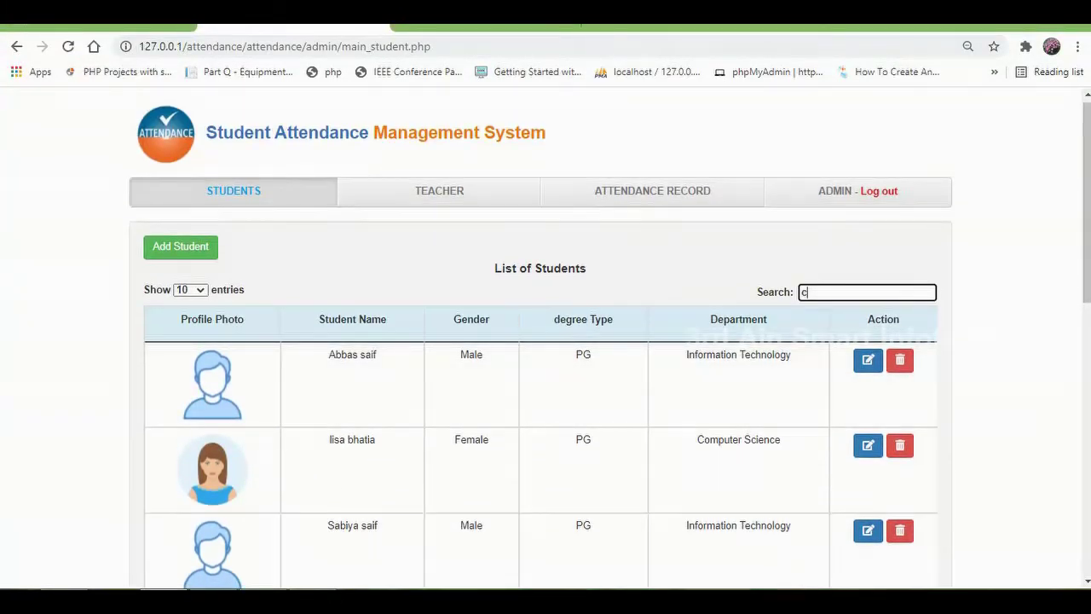
pyautogui.write('omput')
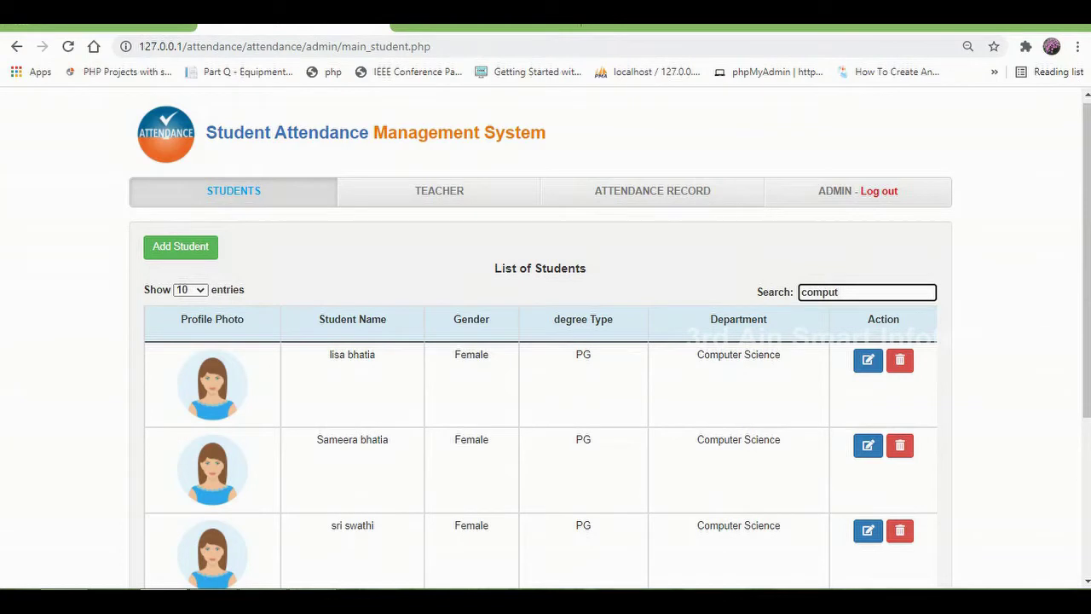
pyautogui.moveTo(704, 355); pyautogui.dragTo(781, 355)
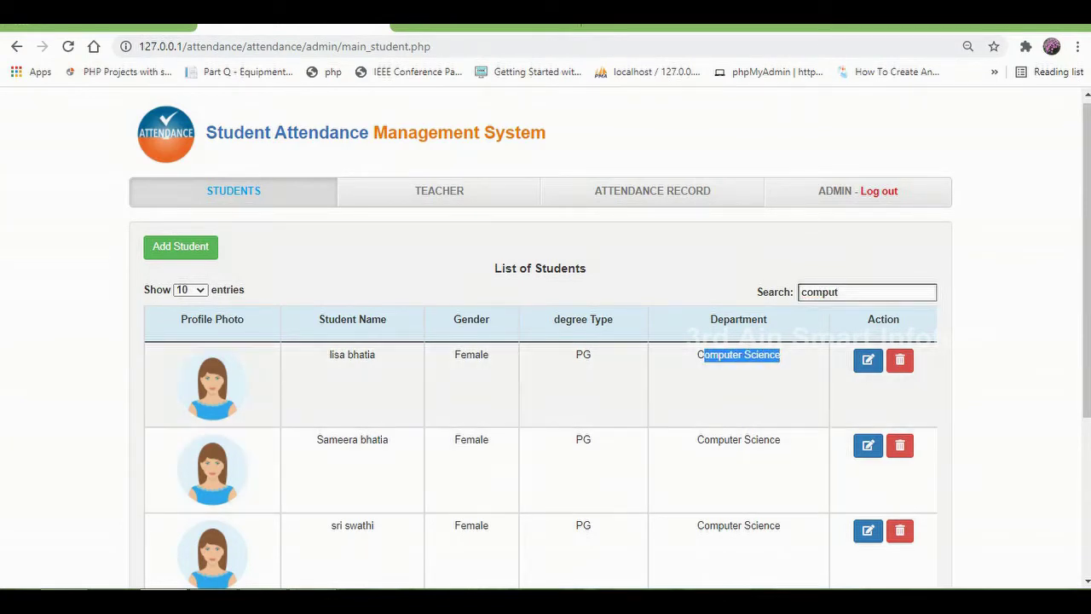
# Step: Update the first Computer Science student's photo to female-full-10-512 and save the record
pyautogui.click(868, 360)
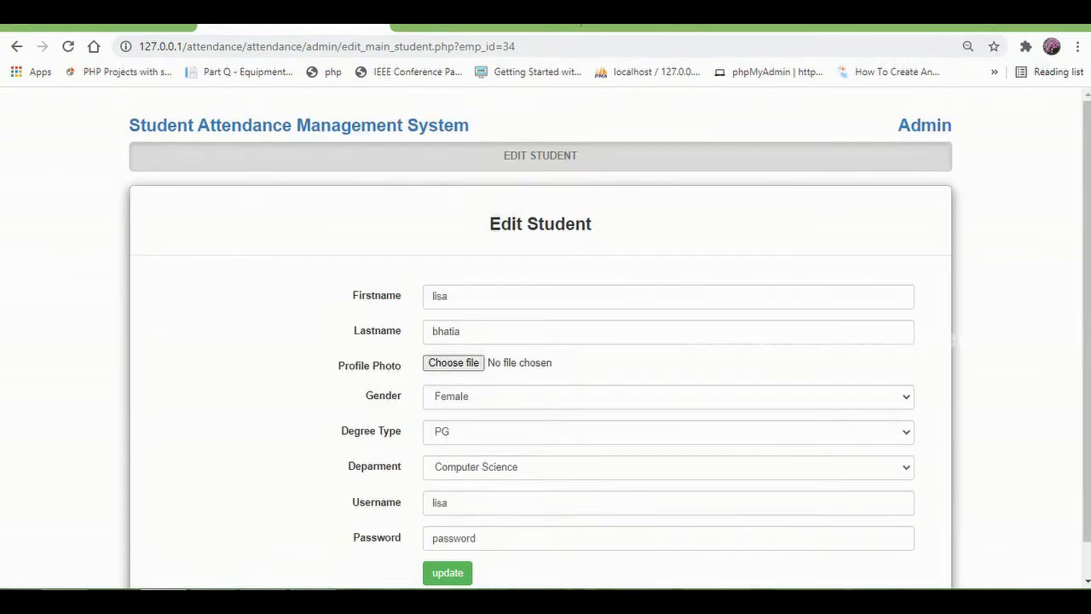
pyautogui.click(453, 362)
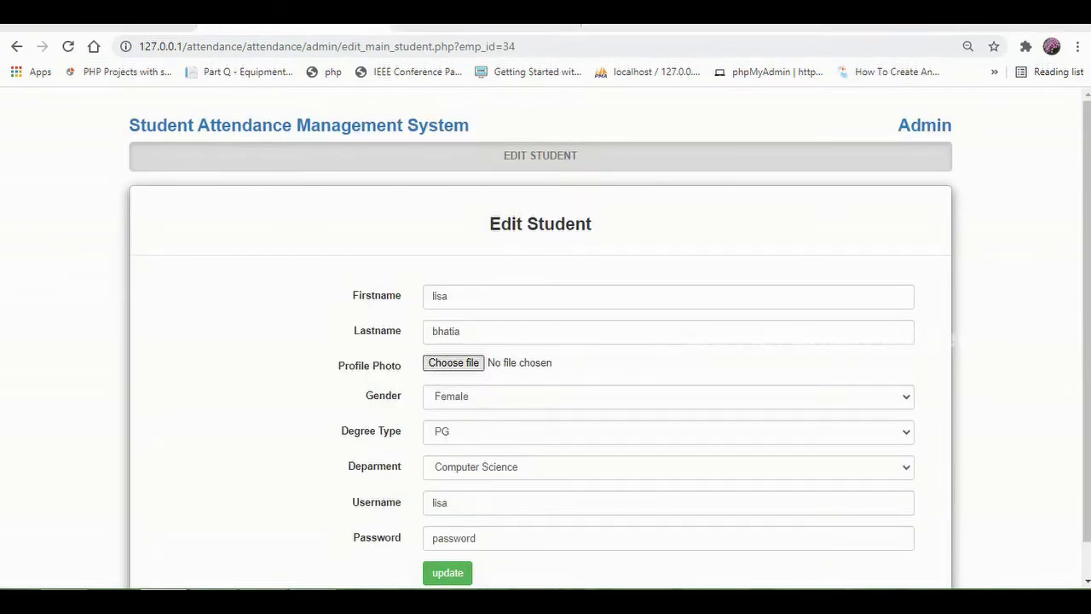
pyautogui.click(867, 141)
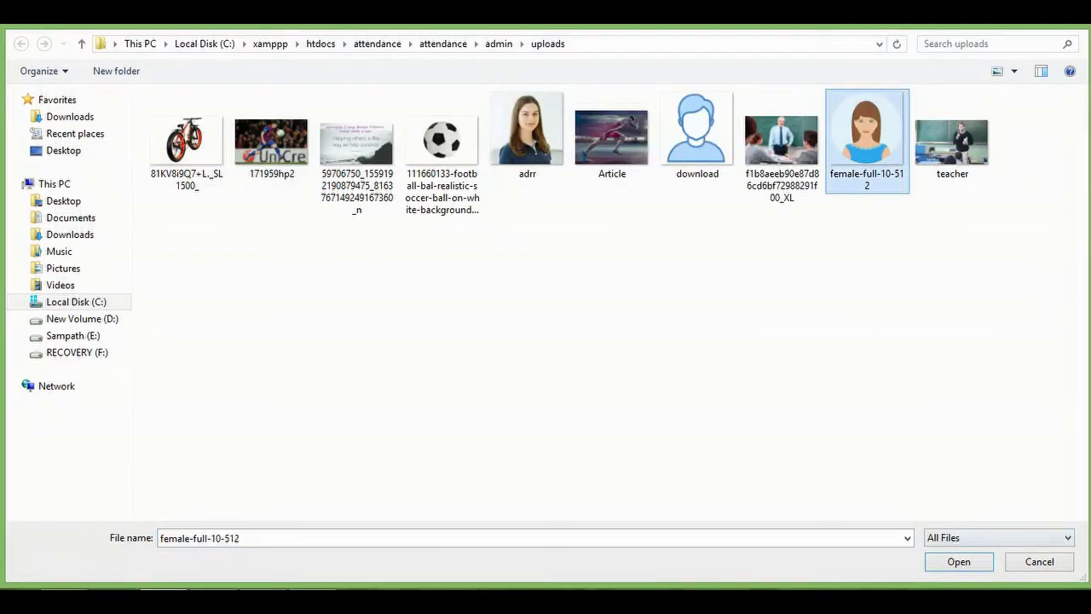
pyautogui.press('Return')
pyautogui.click(448, 571)
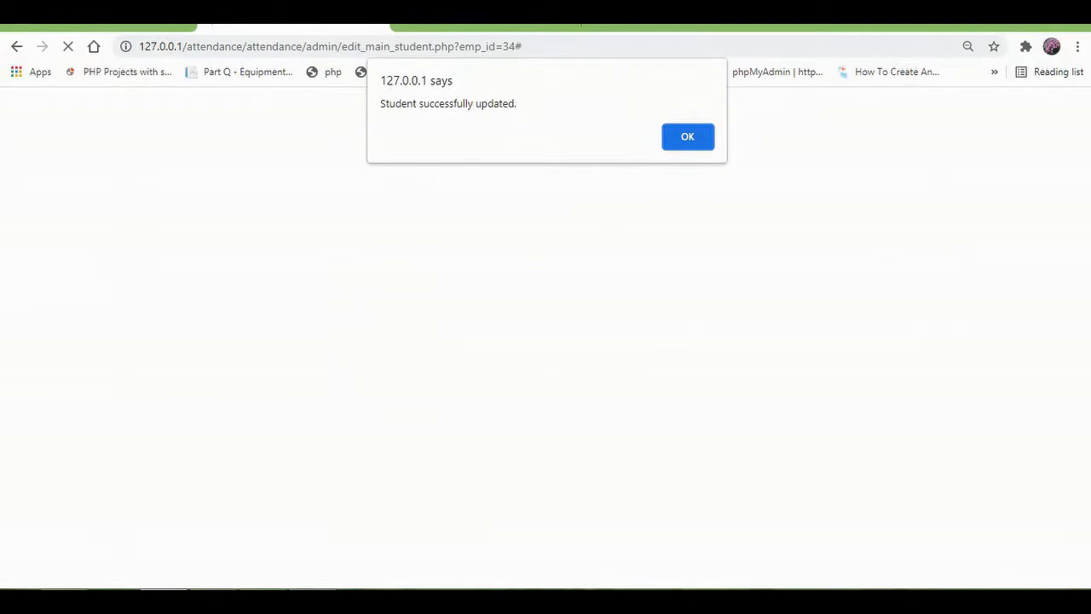
pyautogui.press('Return')
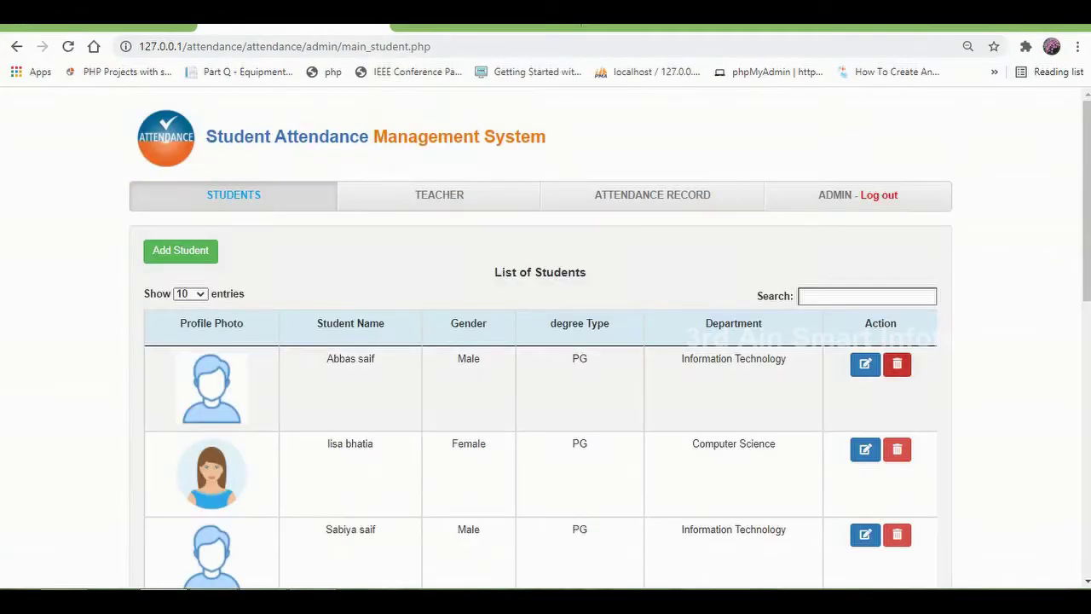
# Step: Cancel deleting the first student, close the Add Student form unsaved, and open the Teacher list
pyautogui.click(897, 364)
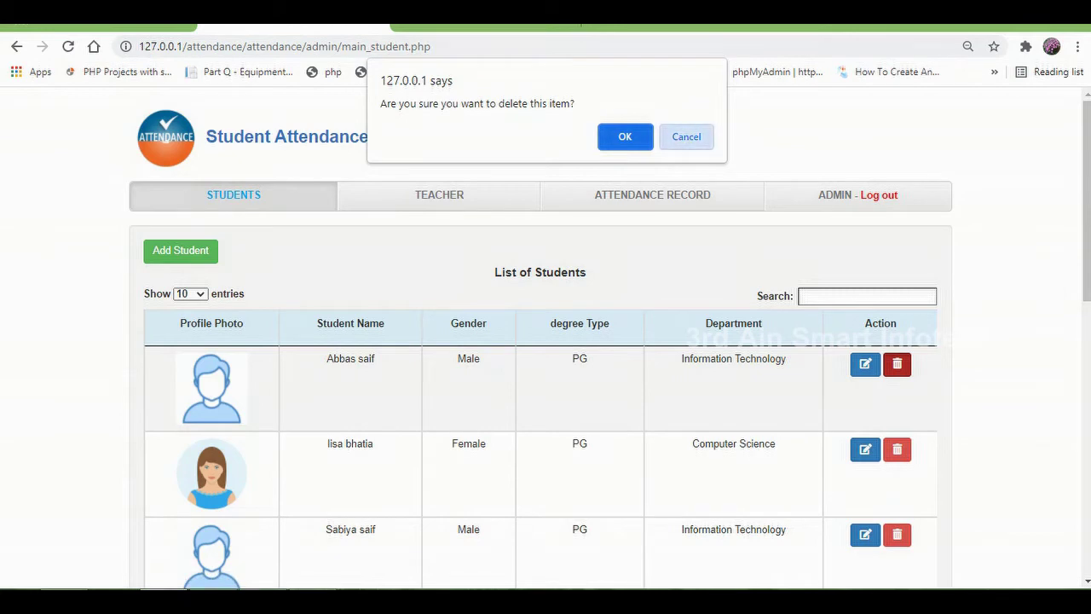
pyautogui.click(686, 137)
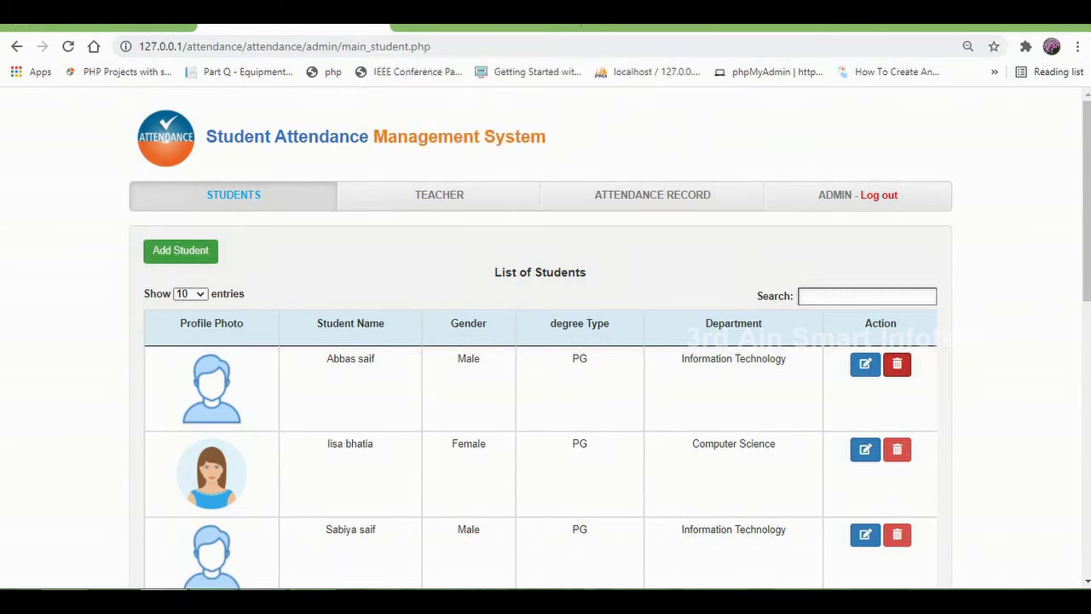
pyautogui.click(180, 250)
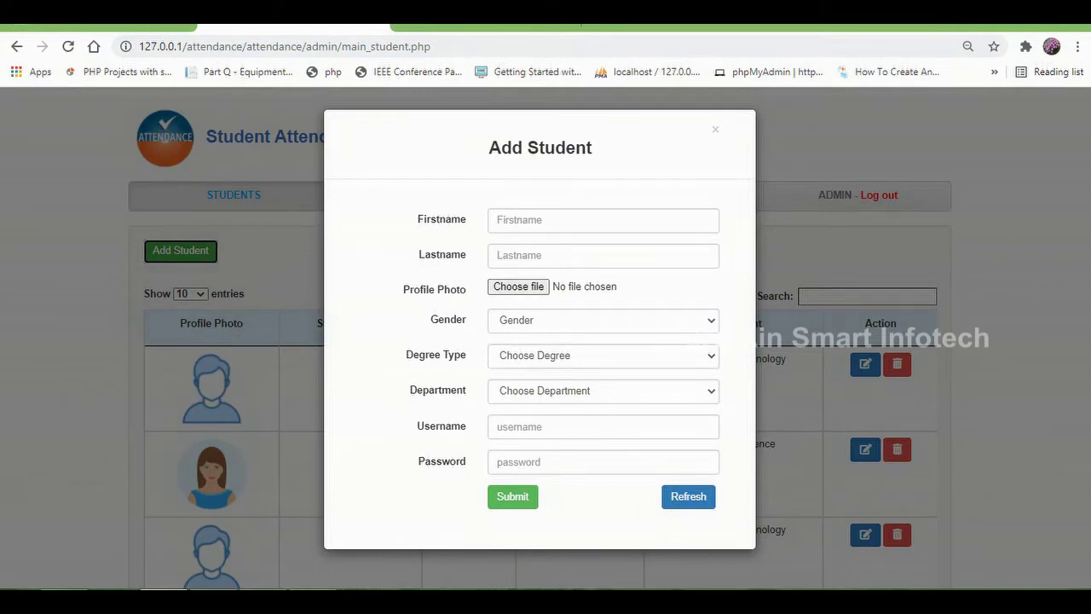
pyautogui.click(716, 128)
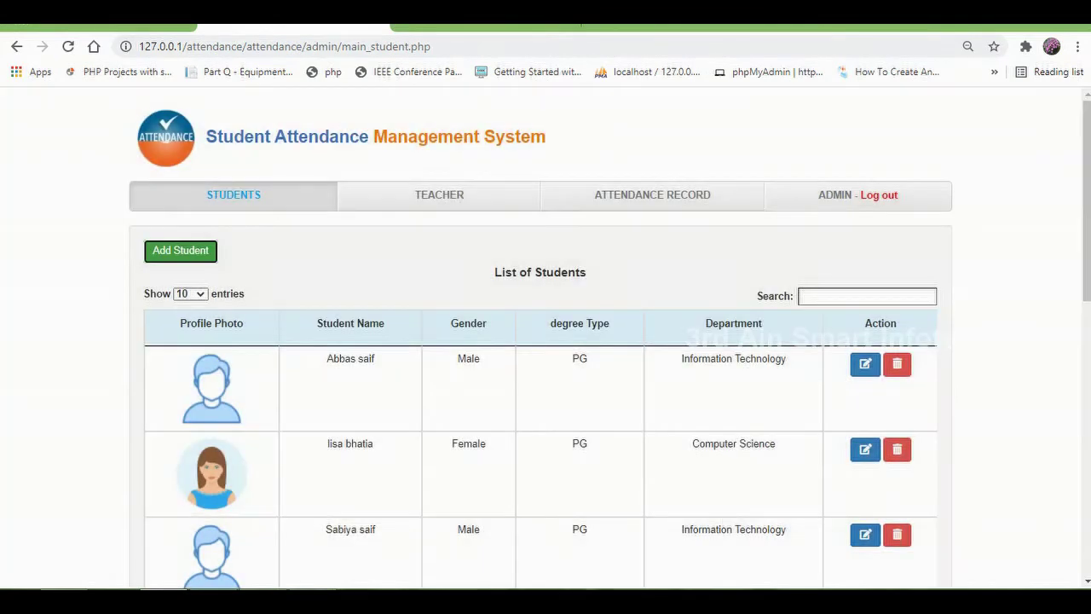
pyautogui.click(439, 195)
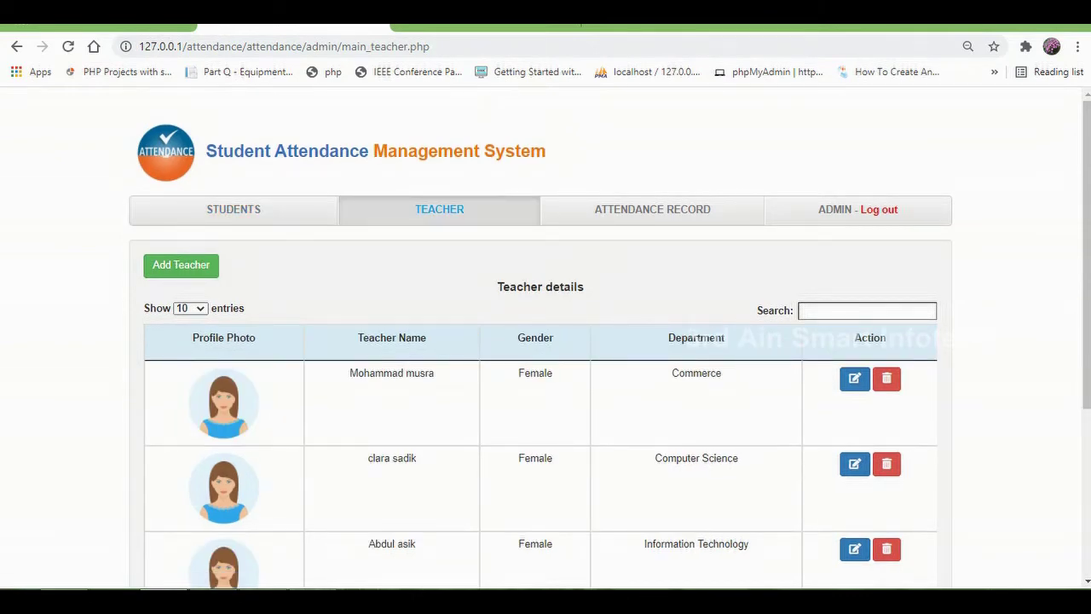
# Step: Close the Add Teacher form unsaved and open the All Student Records attendance page
pyautogui.scroll(-3, 546, 341)
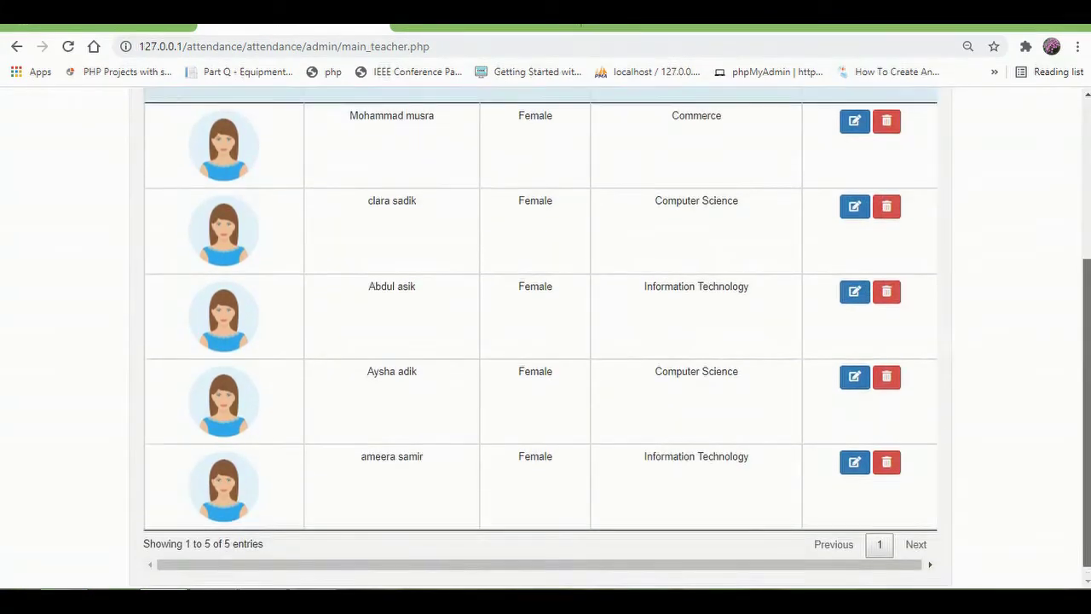
pyautogui.scroll(3, 545, 341)
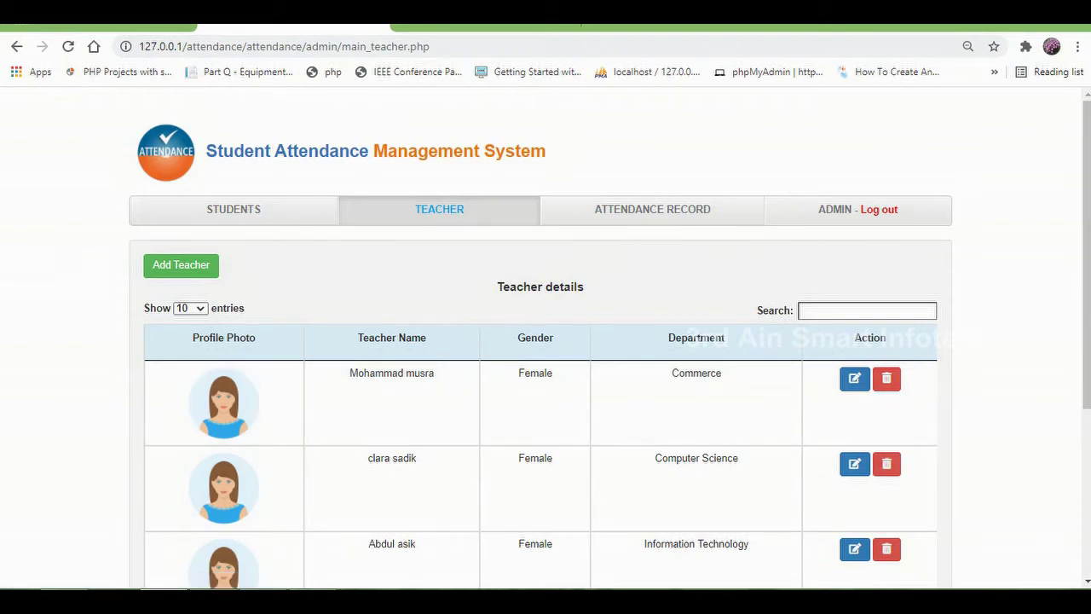
pyautogui.click(180, 264)
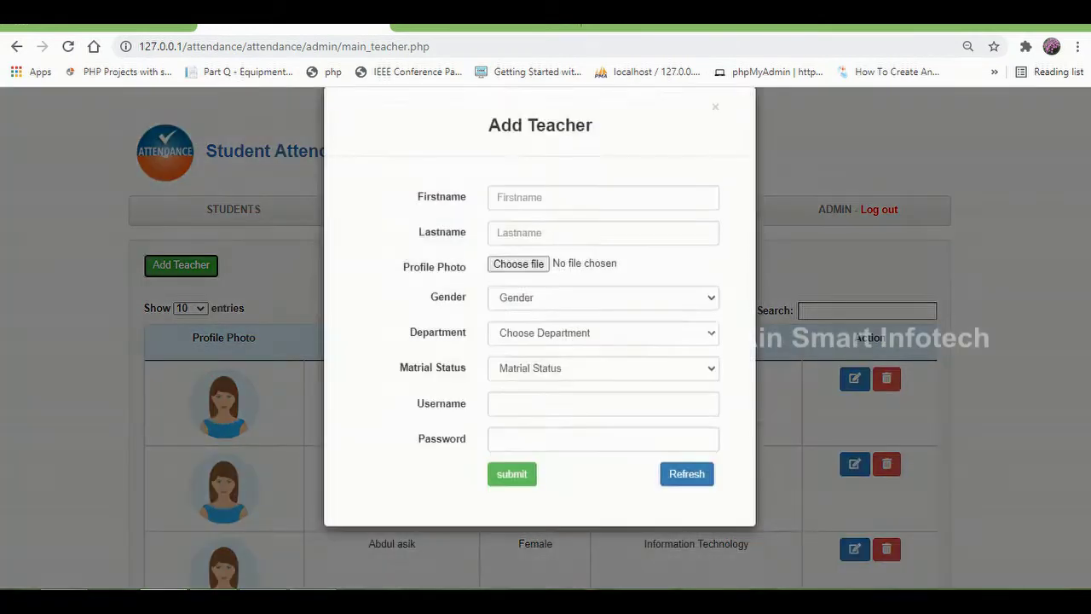
pyautogui.click(716, 129)
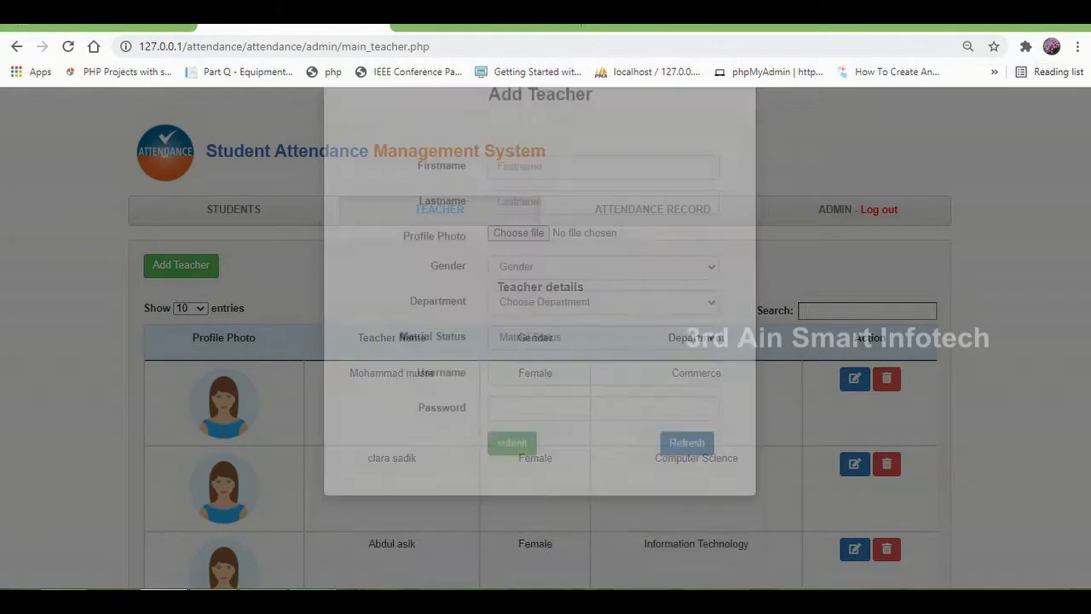
pyautogui.click(652, 209)
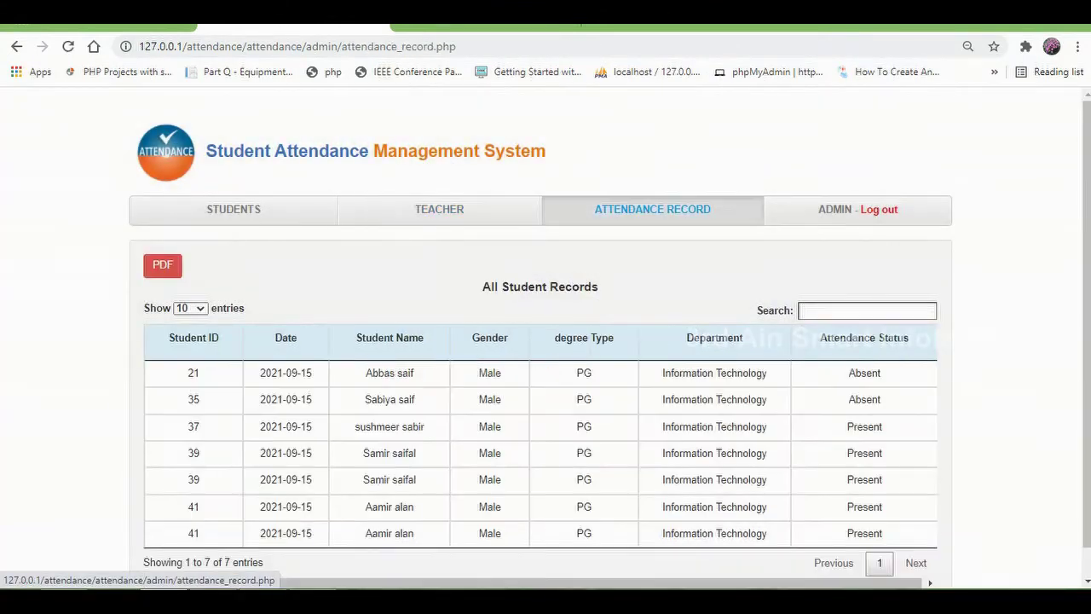
pyautogui.scroll(-1, 610, 345)
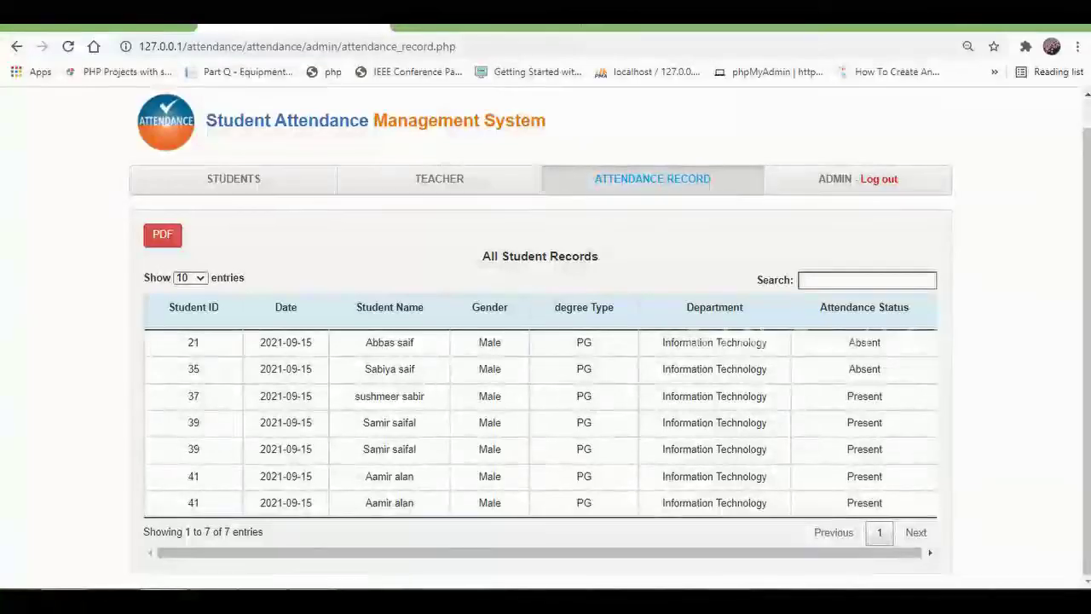
pyautogui.hotkey('ctrl', 'a')
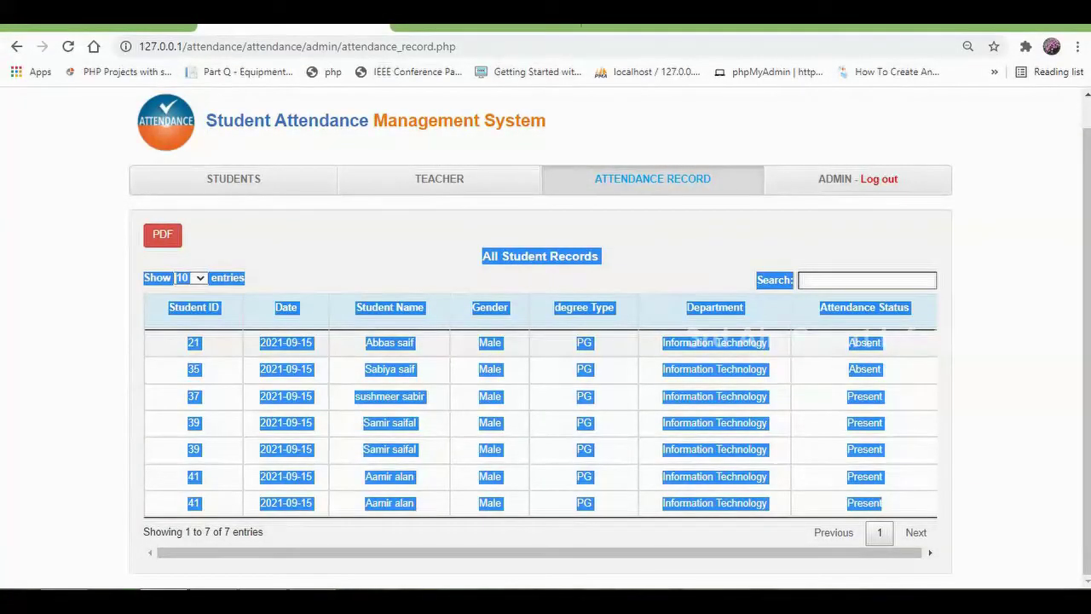
pyautogui.press('Escape')
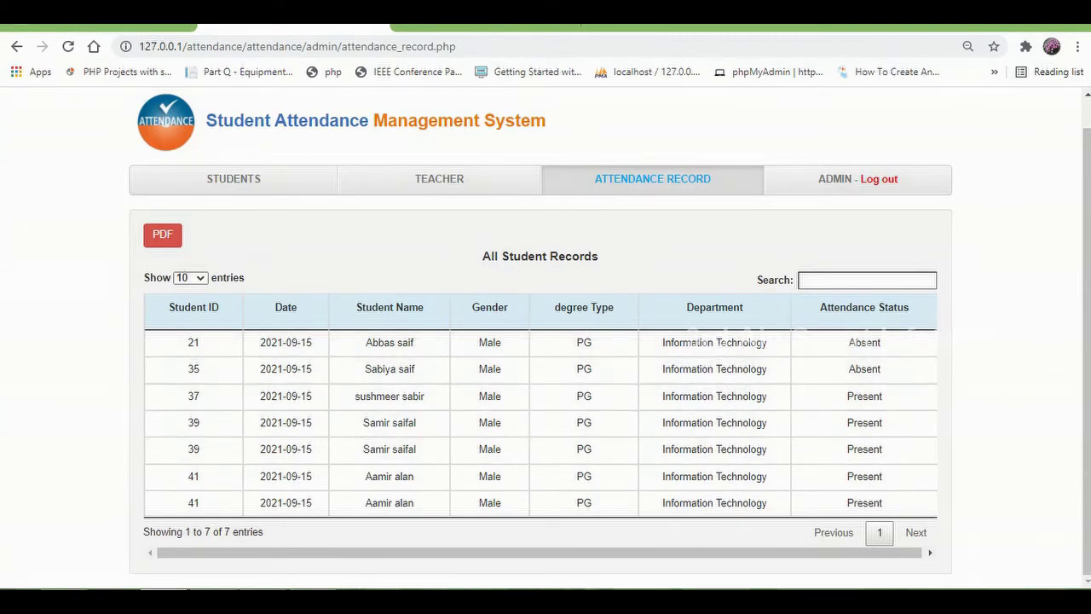
pyautogui.click(162, 235)
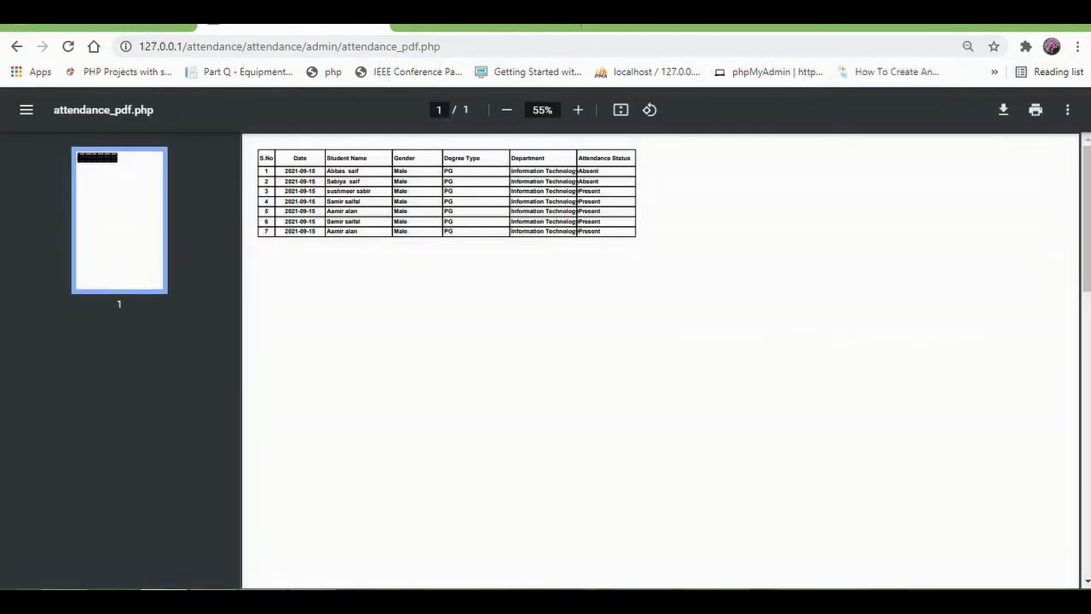
pyautogui.click(16, 46)
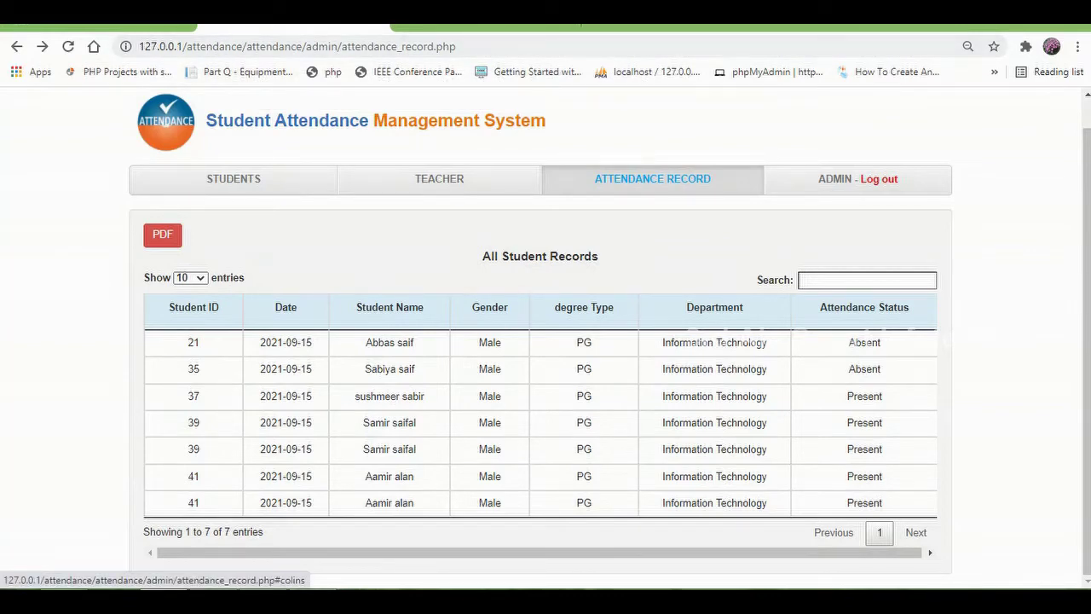
pyautogui.click(879, 178)
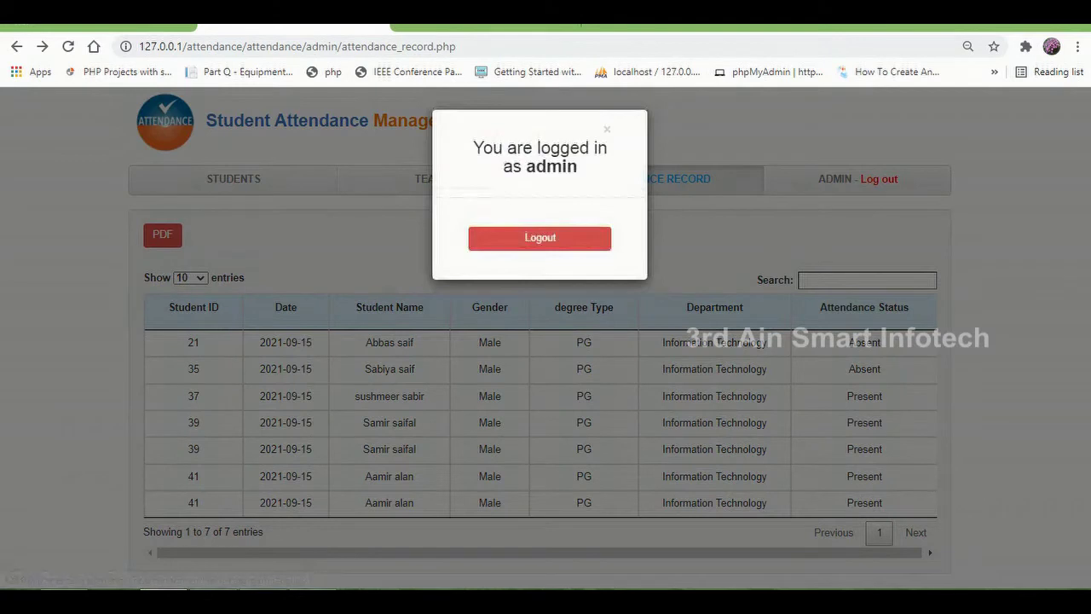
# Step: Log out of the admin account and load the /teacher login page
pyautogui.click(539, 238)
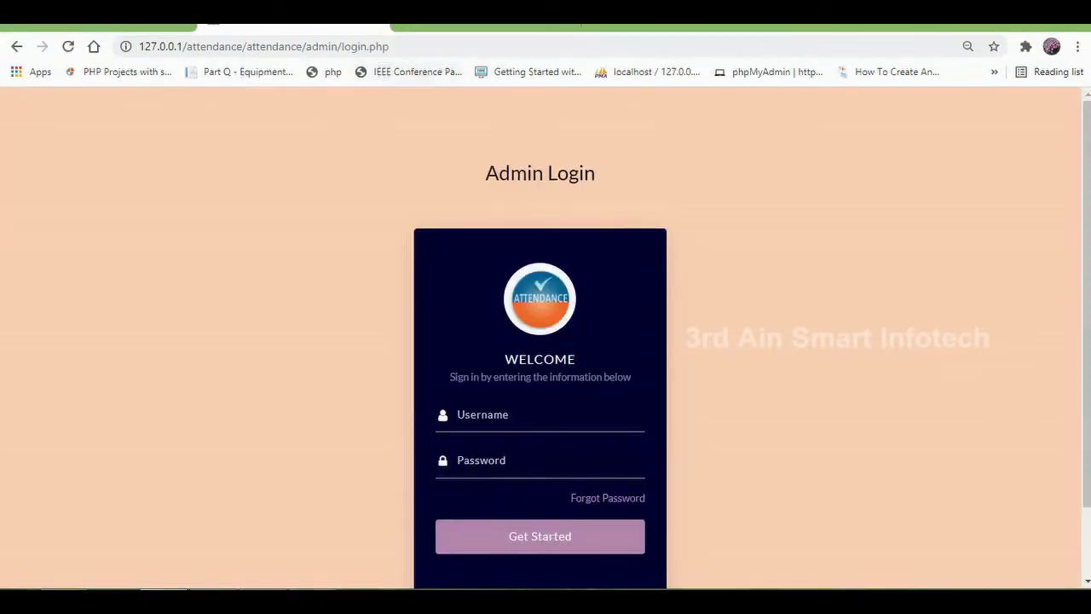
pyautogui.moveTo(390, 46); pyautogui.dragTo(311, 46)
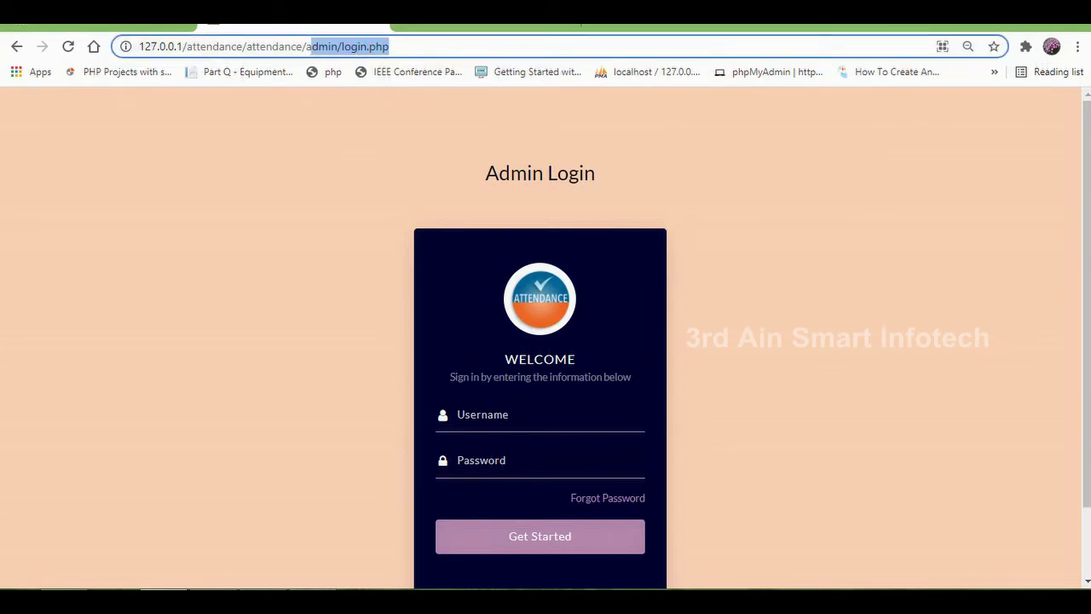
pyautogui.press('BackSpace')
pyautogui.press('BackSpace')
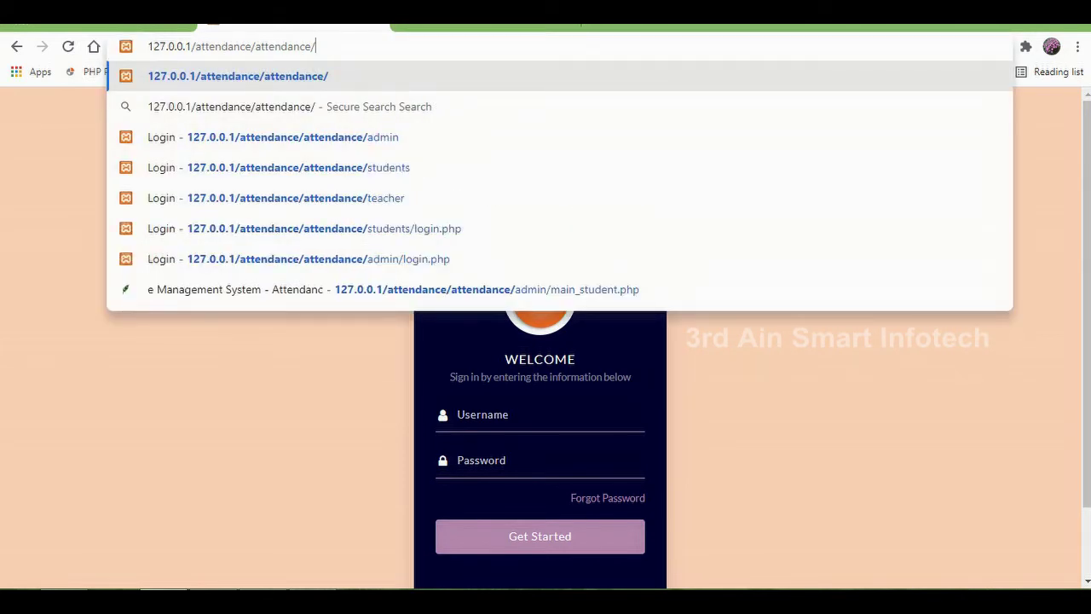
pyautogui.write('s')
pyautogui.press('BackSpace')
pyautogui.press('BackSpace')
pyautogui.write('te')
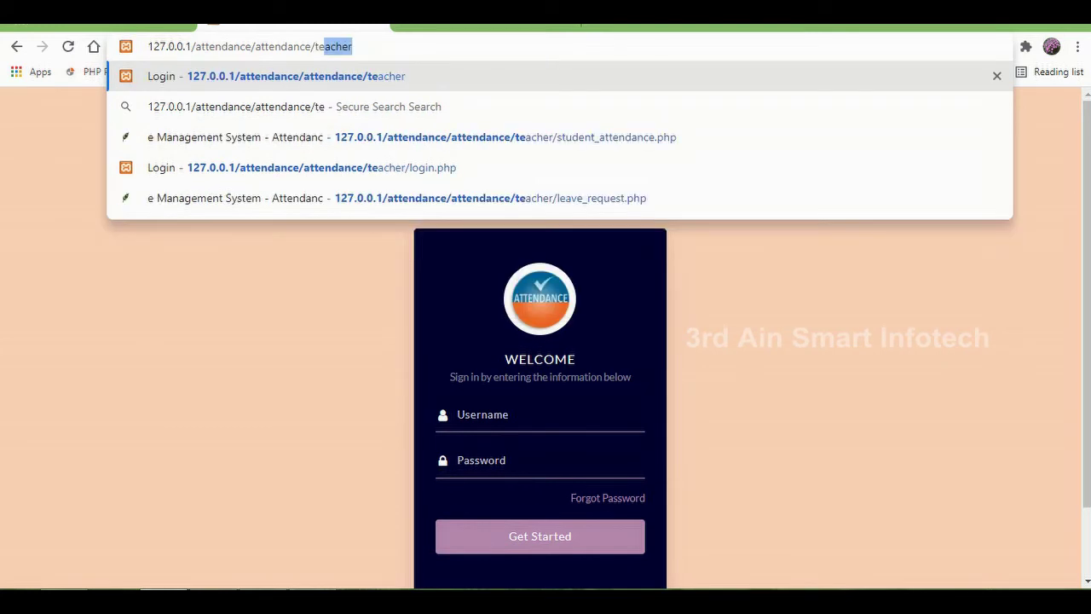
pyautogui.write('acher')
pyautogui.press('Return')
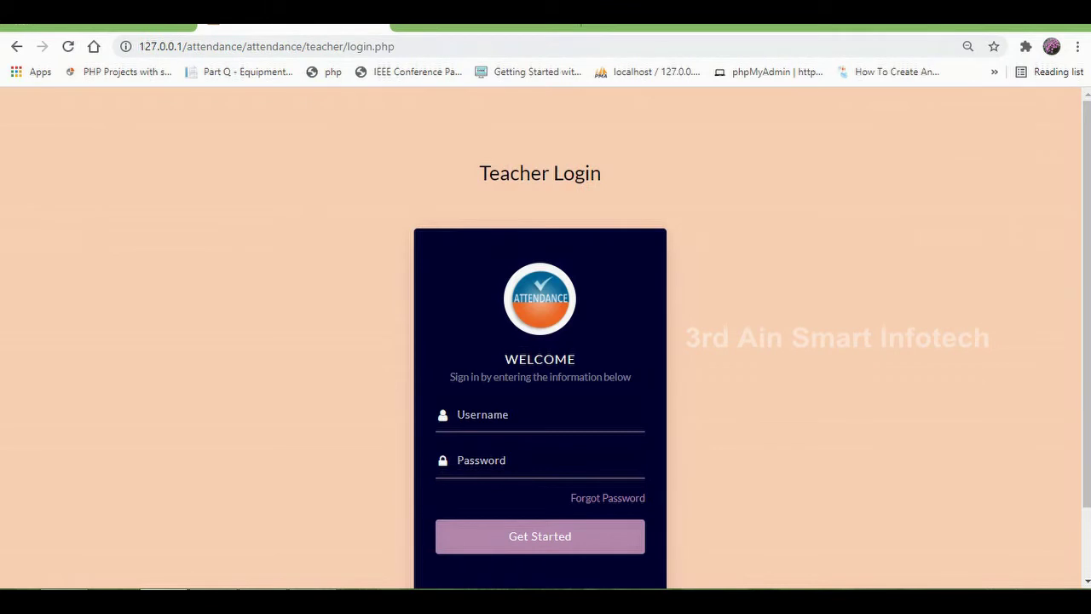
# Step: Sign in with the teacher's username and password to reach the teacher dashboard
pyautogui.click(478, 415)
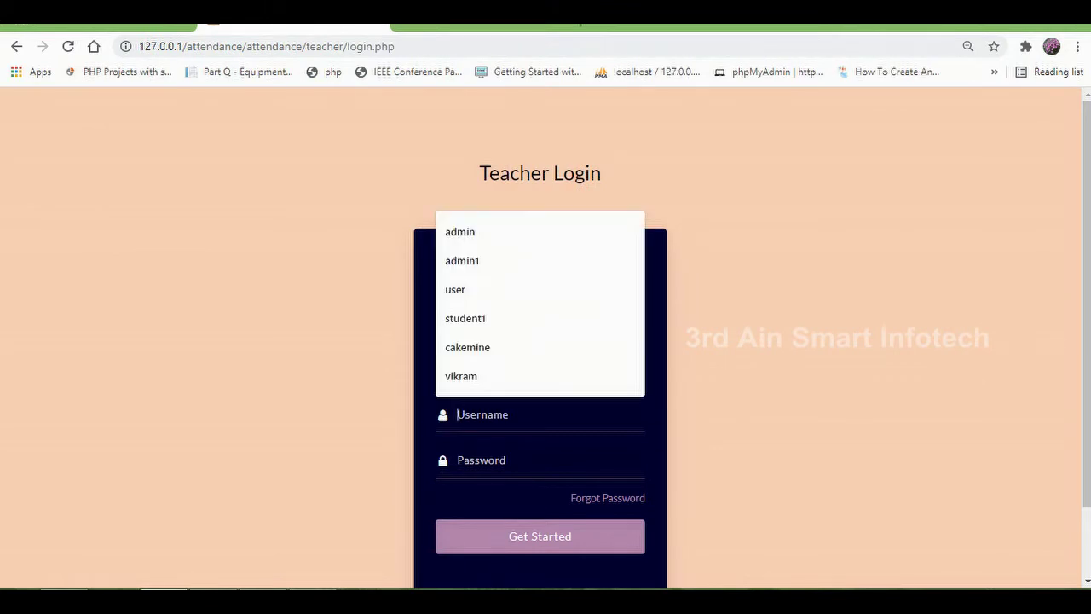
pyautogui.write('clara')
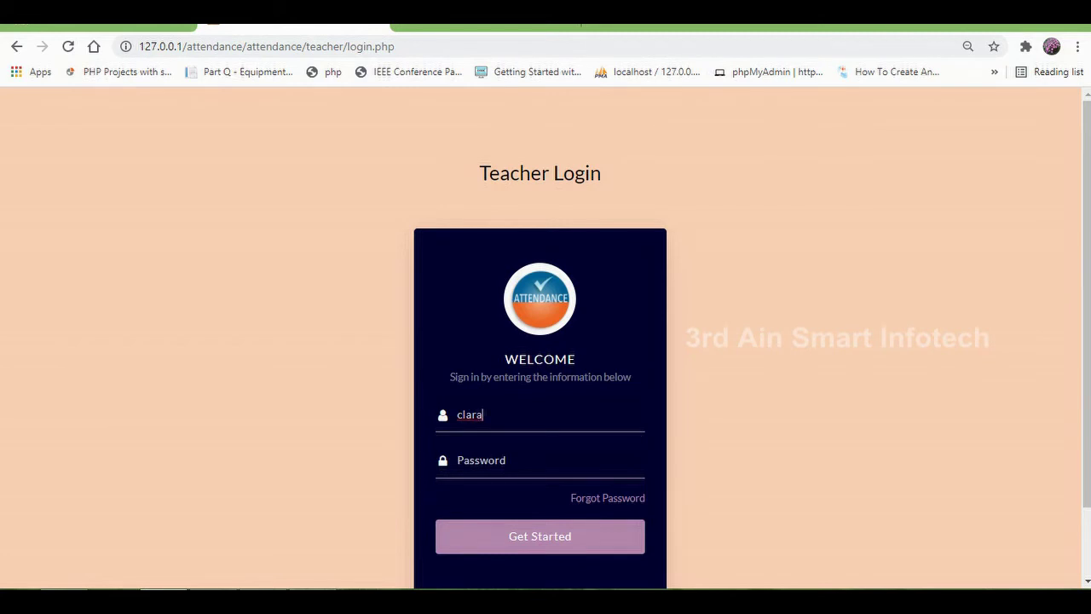
pyautogui.press('Return')
pyautogui.write('12345678')
pyautogui.press('Return')
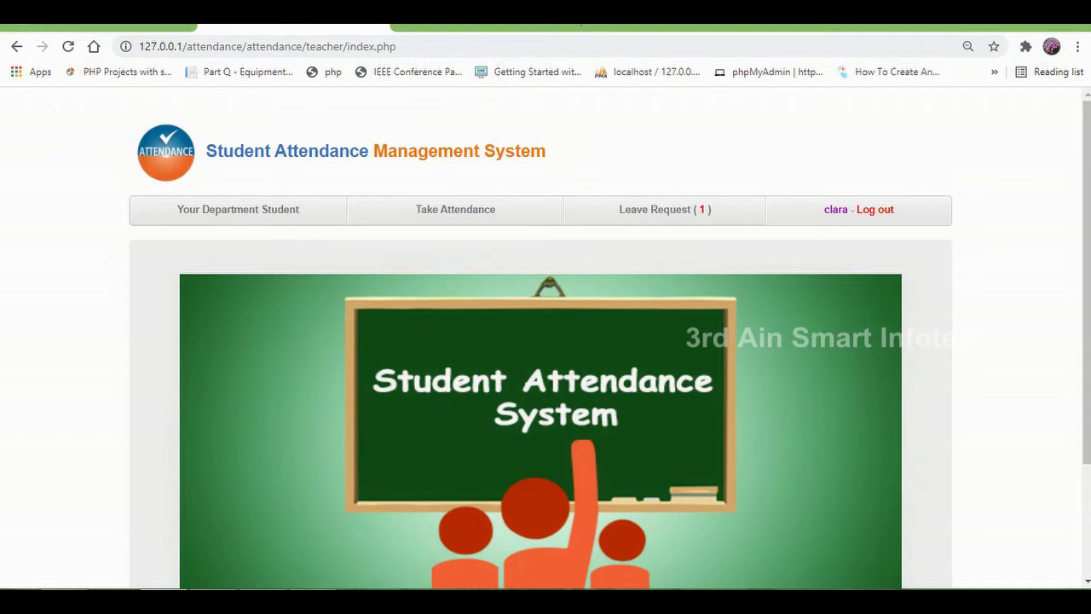
pyautogui.scroll(-2, 546, 383)
pyautogui.scroll(2, 546, 383)
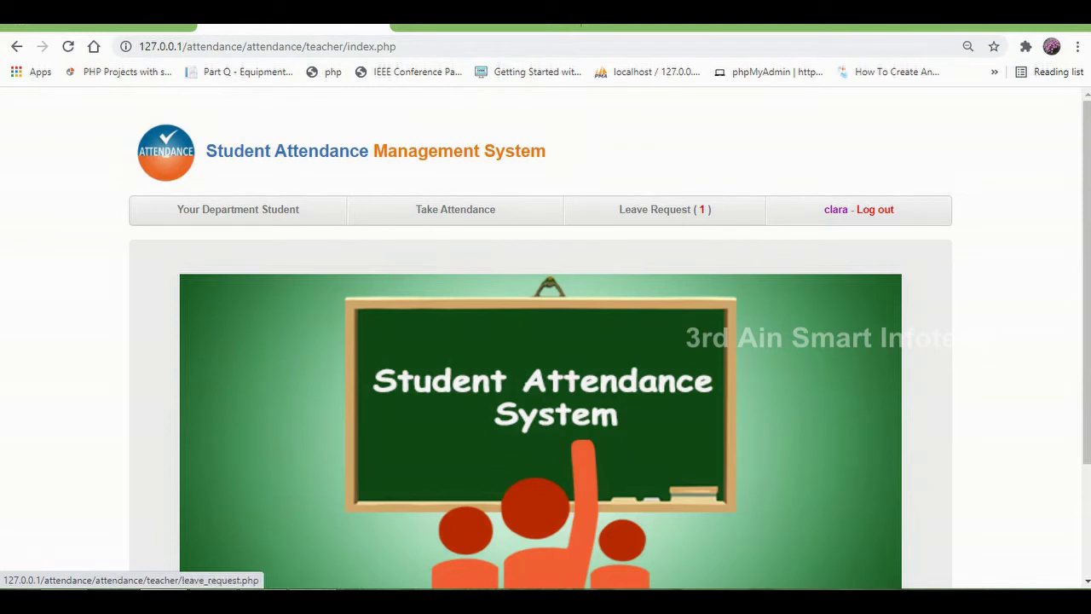
# Step: Open Your Department Student list, check the first student's leave, and export the list as PDF
pyautogui.click(237, 209)
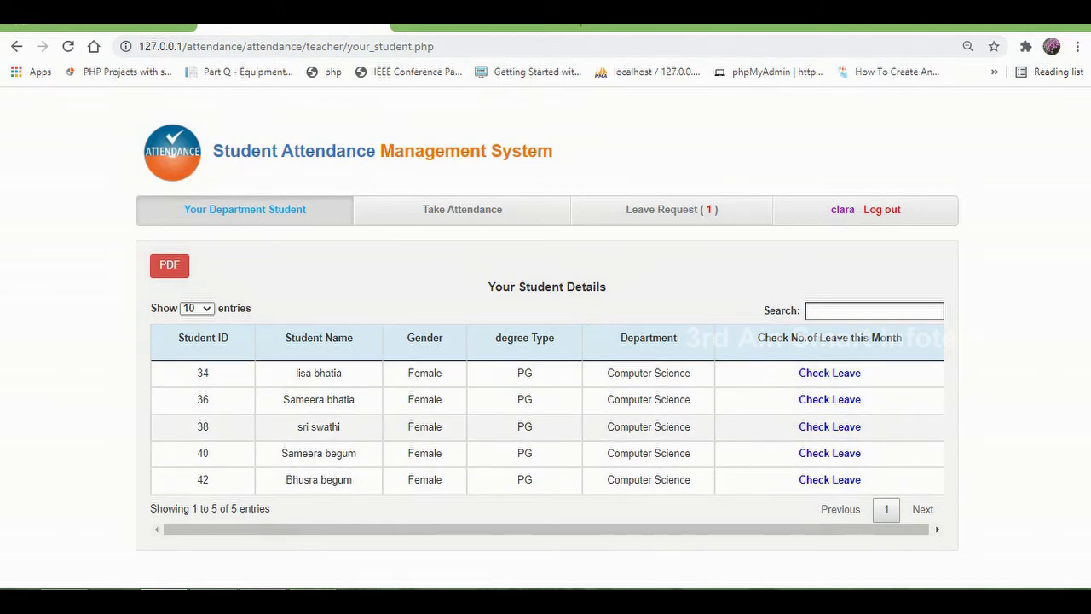
pyautogui.moveTo(606, 373); pyautogui.dragTo(693, 372)
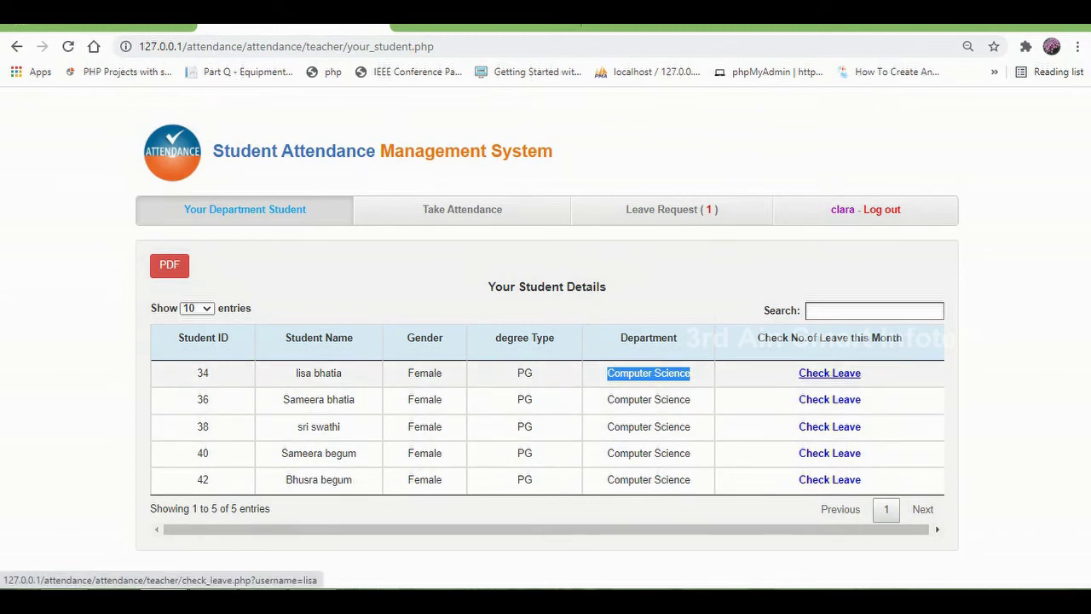
pyautogui.click(830, 399)
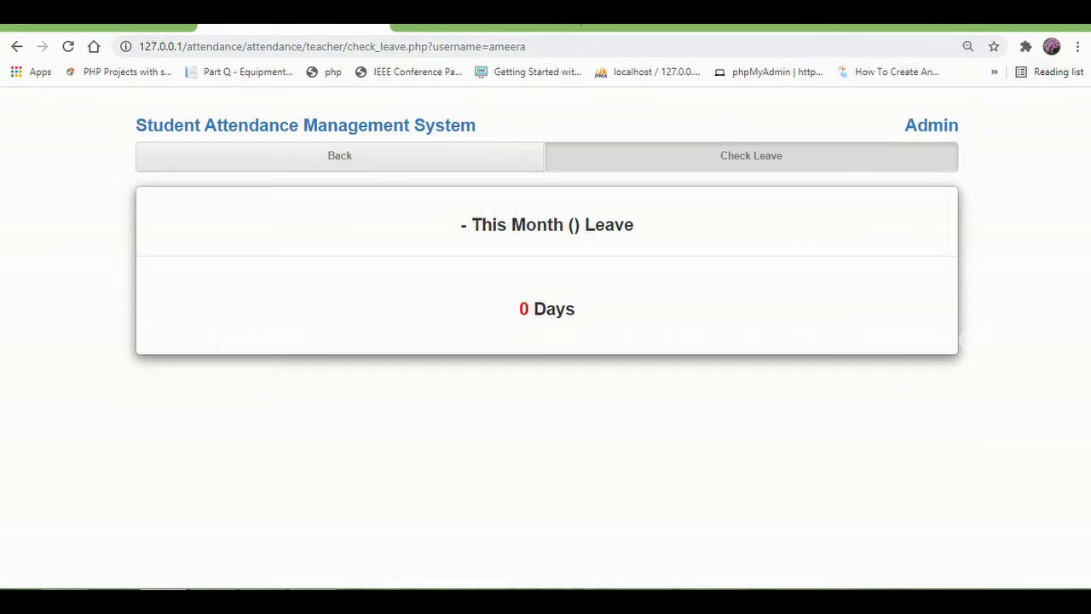
pyautogui.click(16, 46)
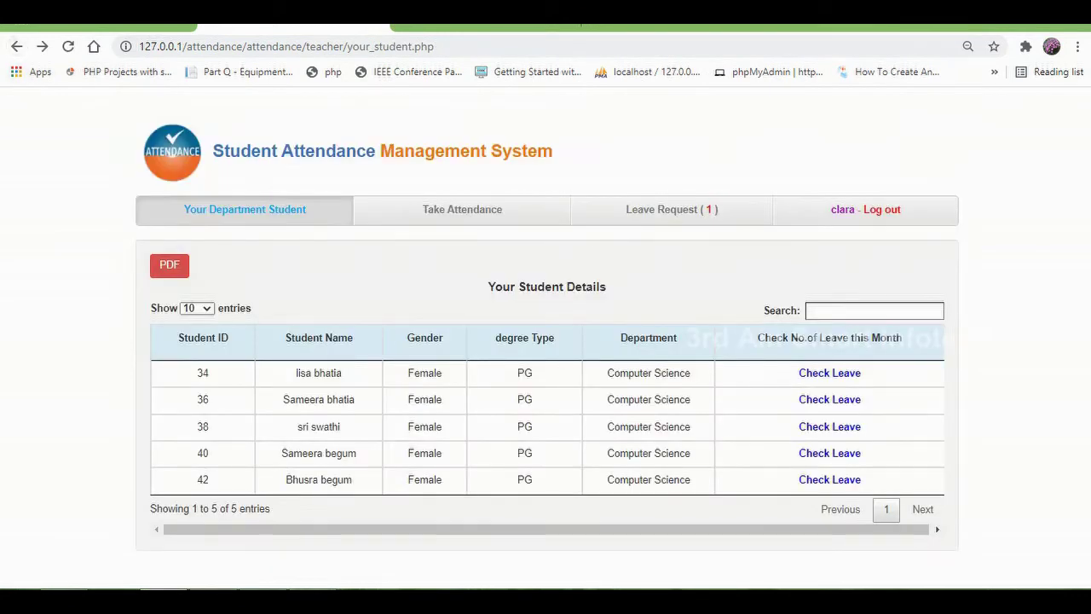
pyautogui.click(169, 265)
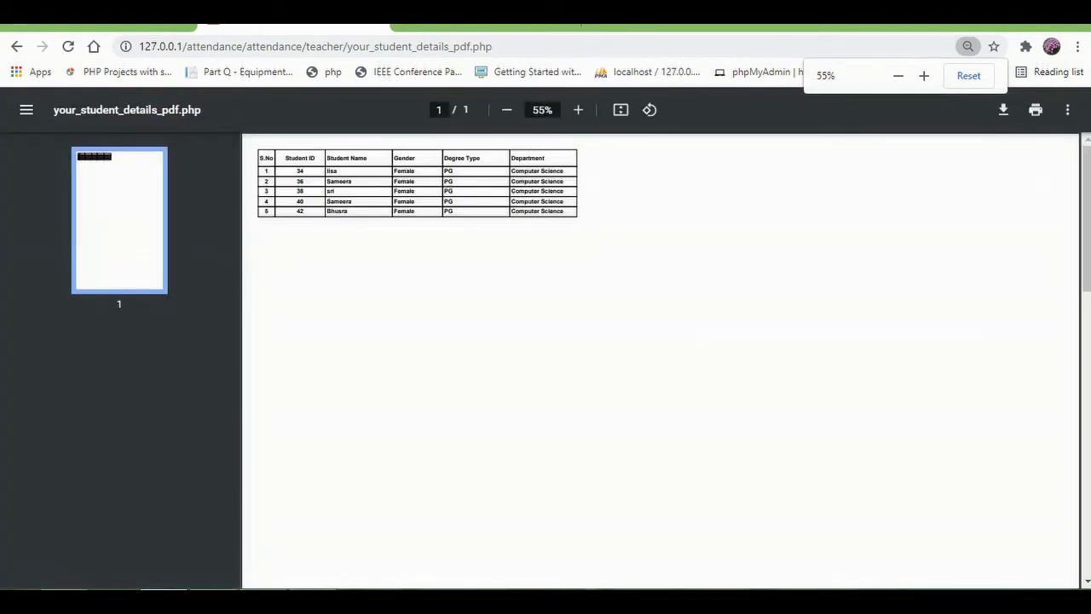
pyautogui.click(16, 46)
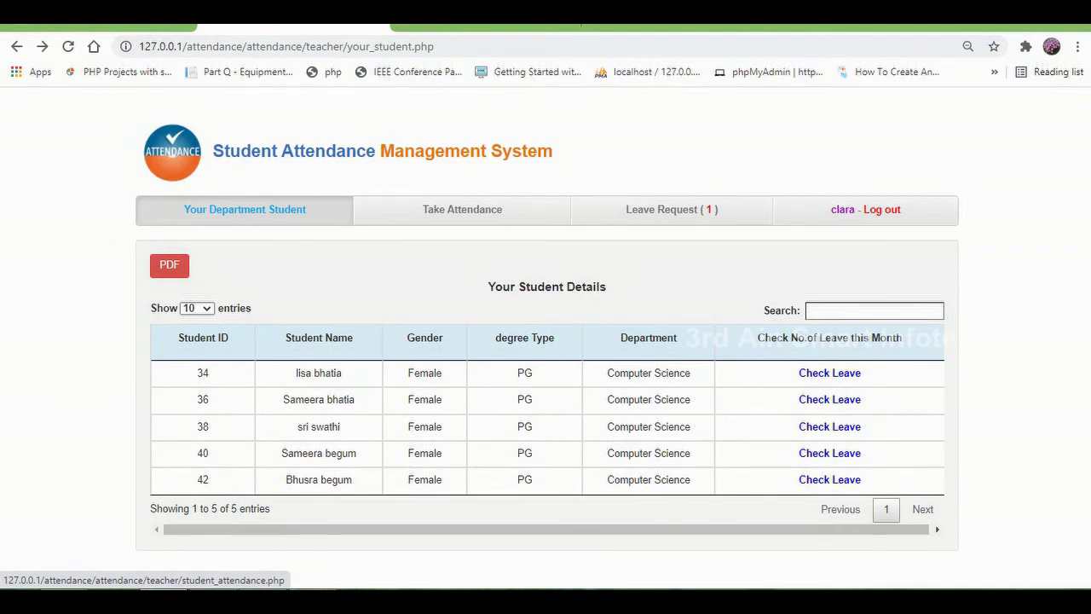
# Step: Mark students 34, 36, 38 present and 40, 42 absent, then submit and dismiss the already-taken alert
pyautogui.click(462, 209)
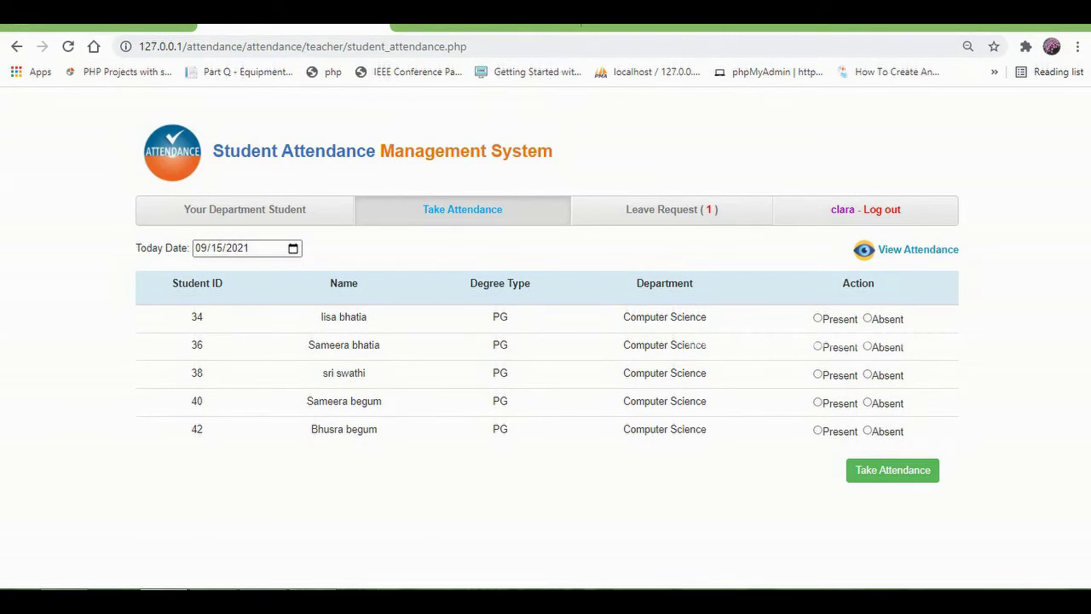
pyautogui.click(817, 318)
pyautogui.click(818, 346)
pyautogui.click(817, 374)
pyautogui.click(867, 402)
pyautogui.click(867, 430)
pyautogui.click(892, 469)
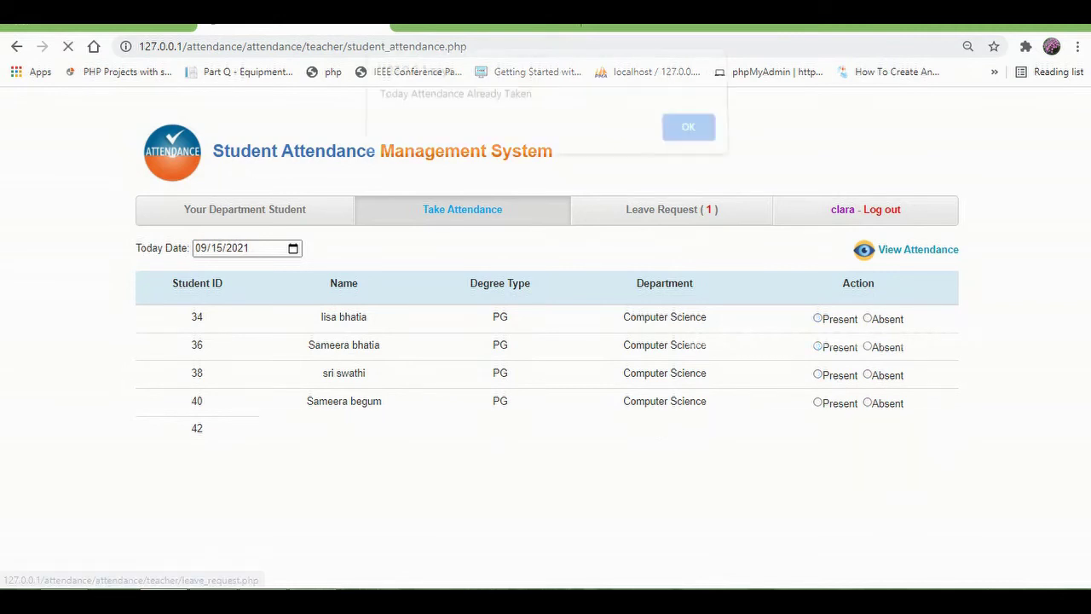
pyautogui.moveTo(385, 103); pyautogui.dragTo(527, 104)
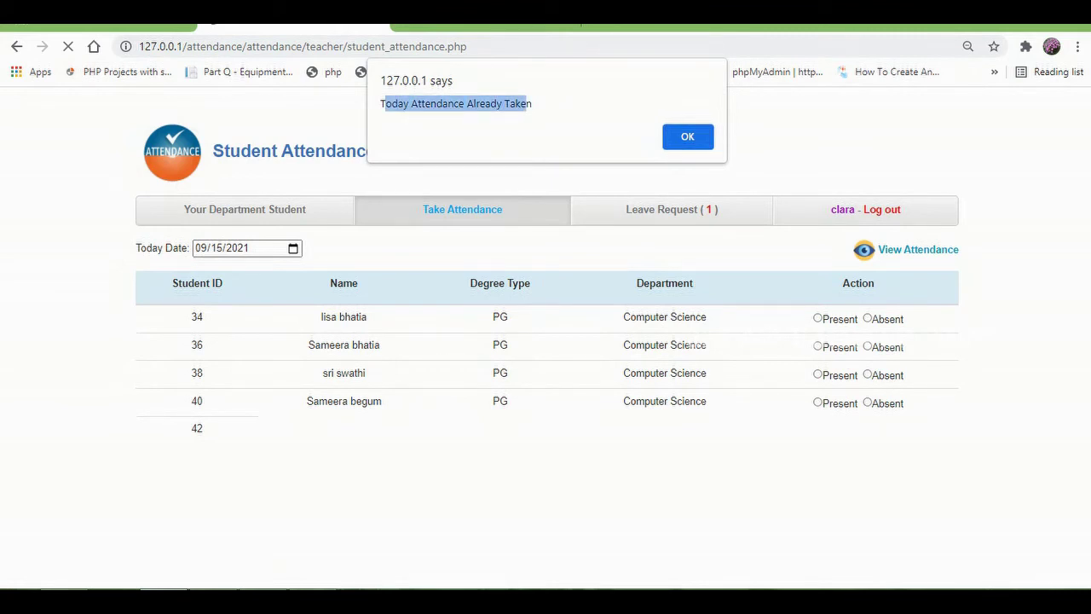
pyautogui.press('Return')
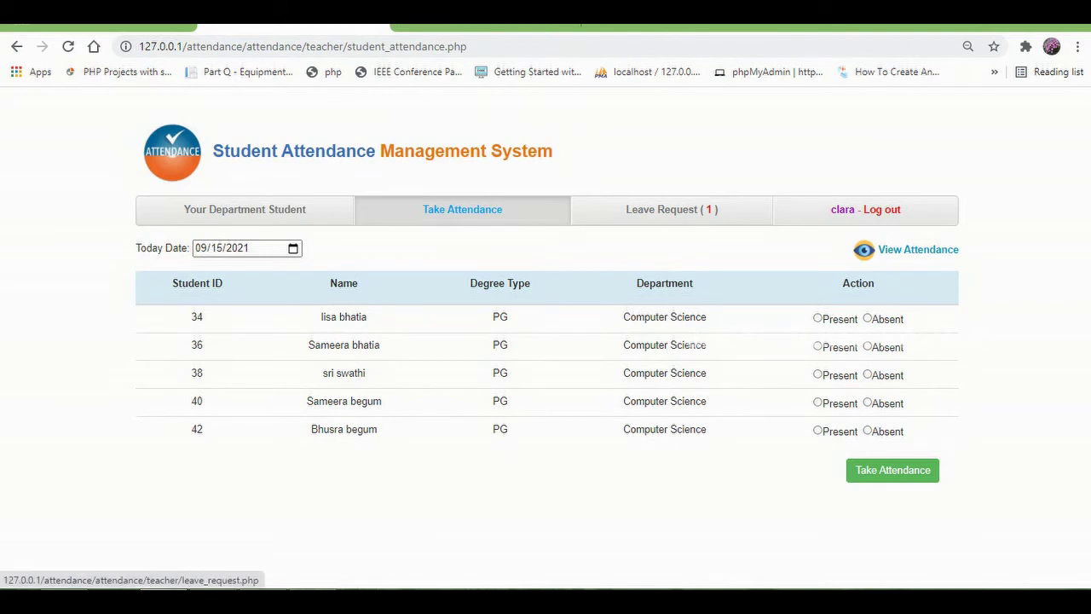
# Step: Approve pending leave request 26 on the Leave Request page, then bring up the logout prompt
pyautogui.click(672, 208)
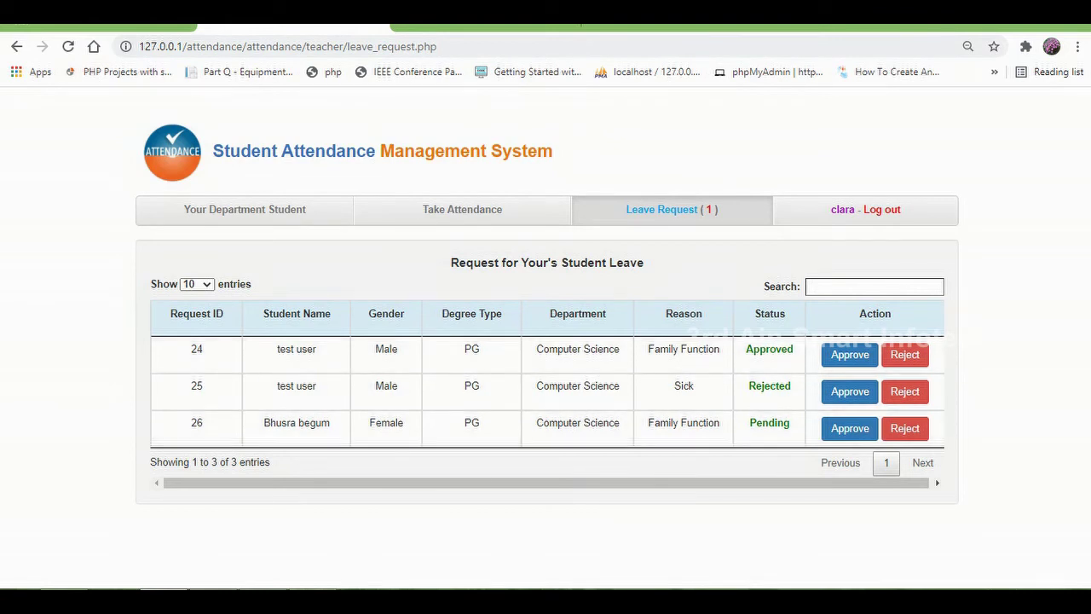
pyautogui.moveTo(528, 263); pyautogui.dragTo(801, 431)
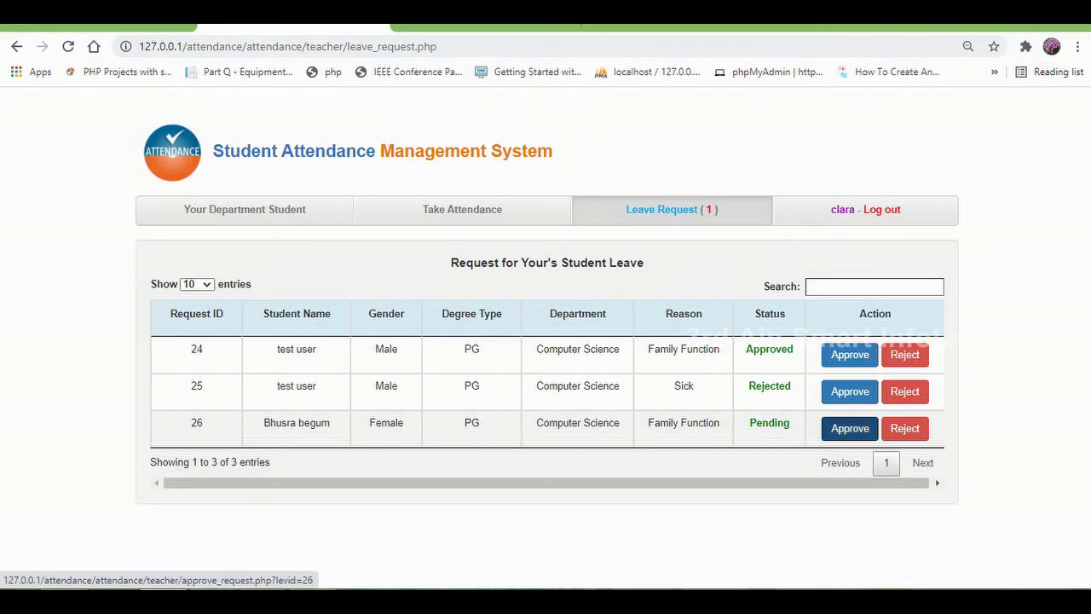
pyautogui.click(850, 427)
pyautogui.moveTo(516, 103); pyautogui.dragTo(377, 103)
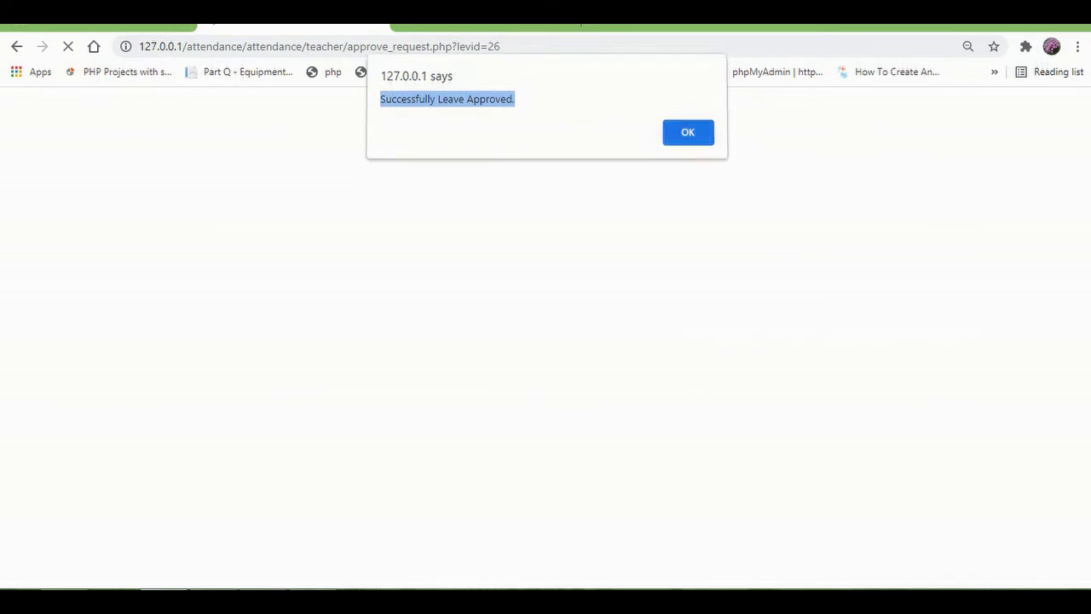
pyautogui.press('Return')
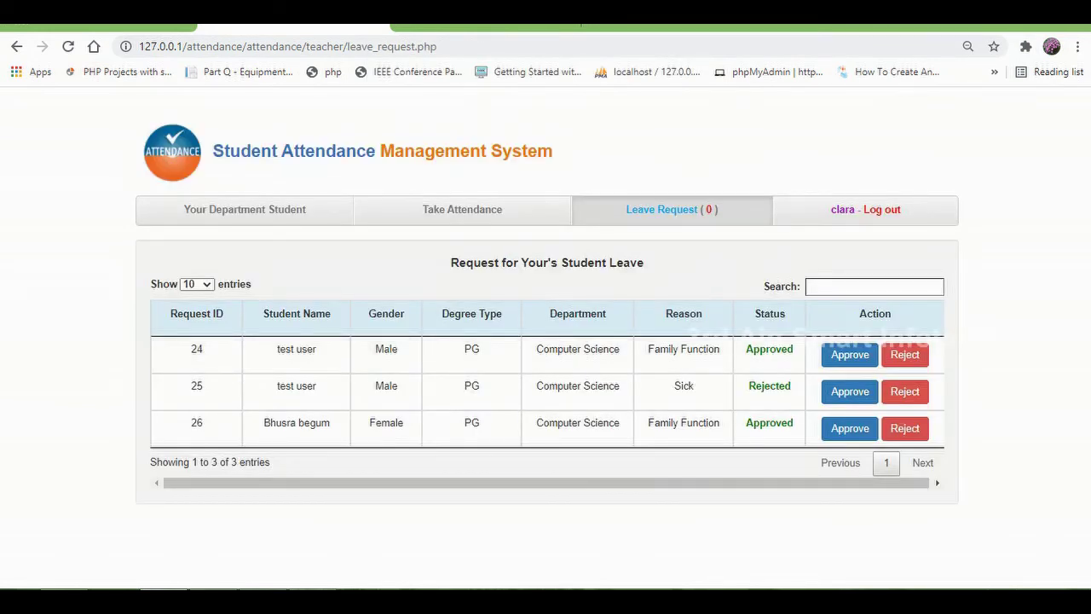
pyautogui.click(865, 209)
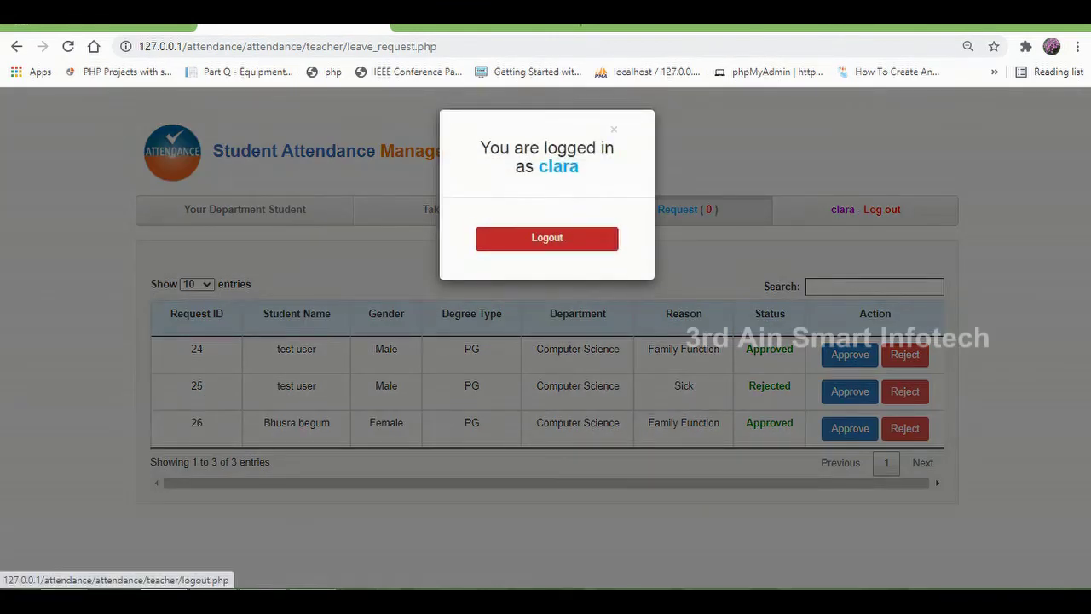
# Step: Log out of the teacher account and load the /students login page
pyautogui.click(483, 230)
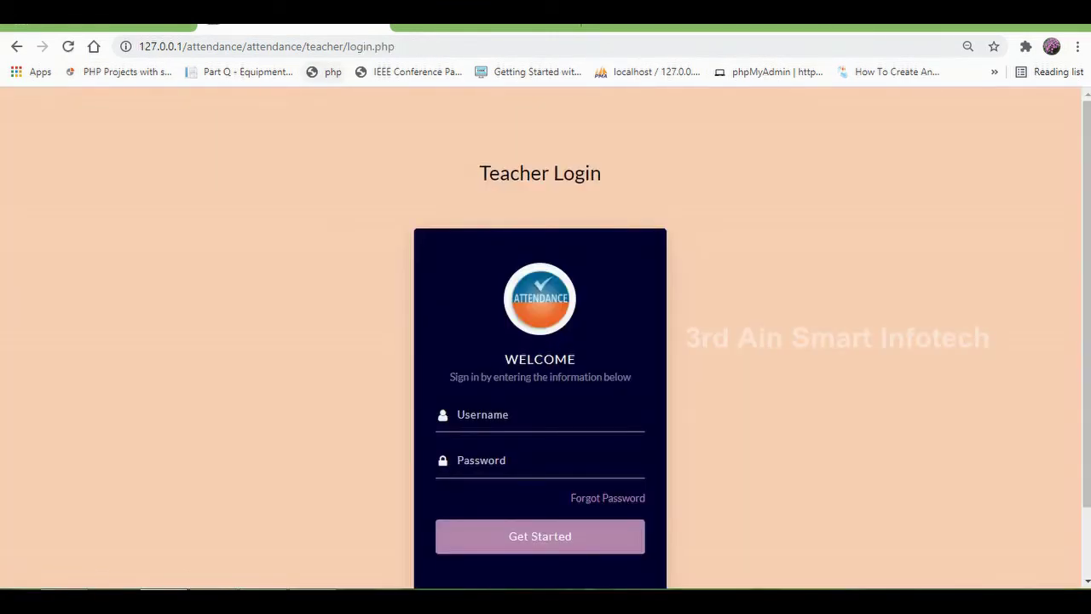
pyautogui.moveTo(308, 46); pyautogui.dragTo(395, 46)
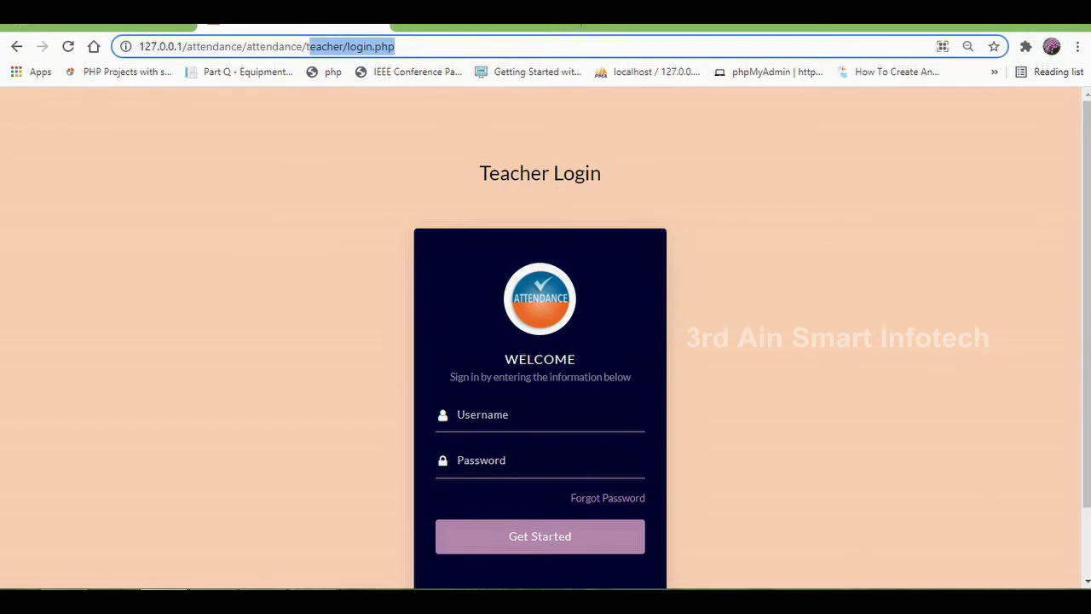
pyautogui.press('BackSpace')
pyautogui.write('s')
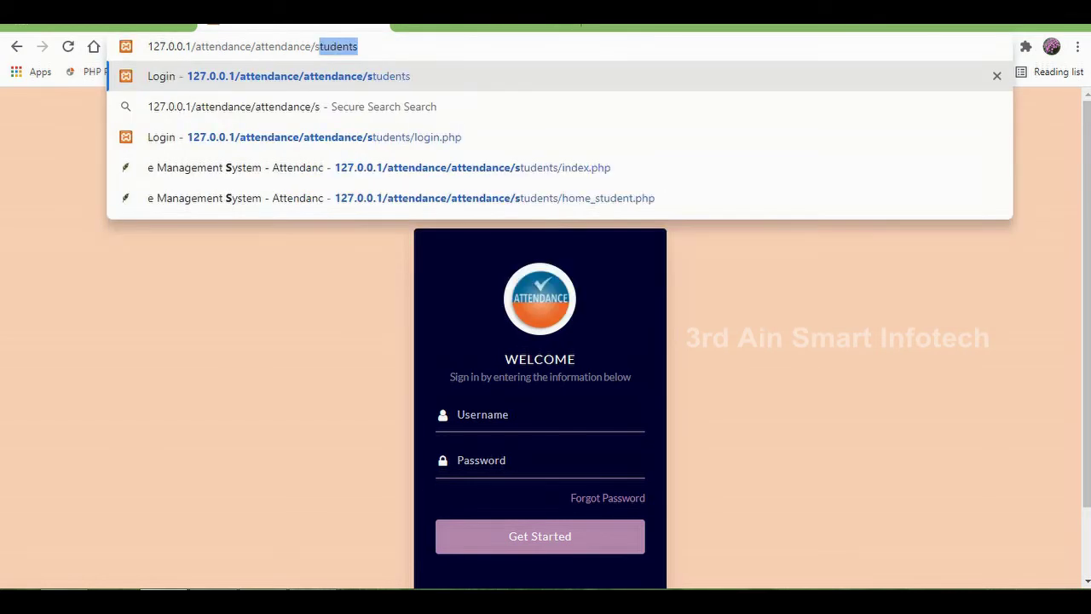
pyautogui.write('tudents')
pyautogui.press('Return')
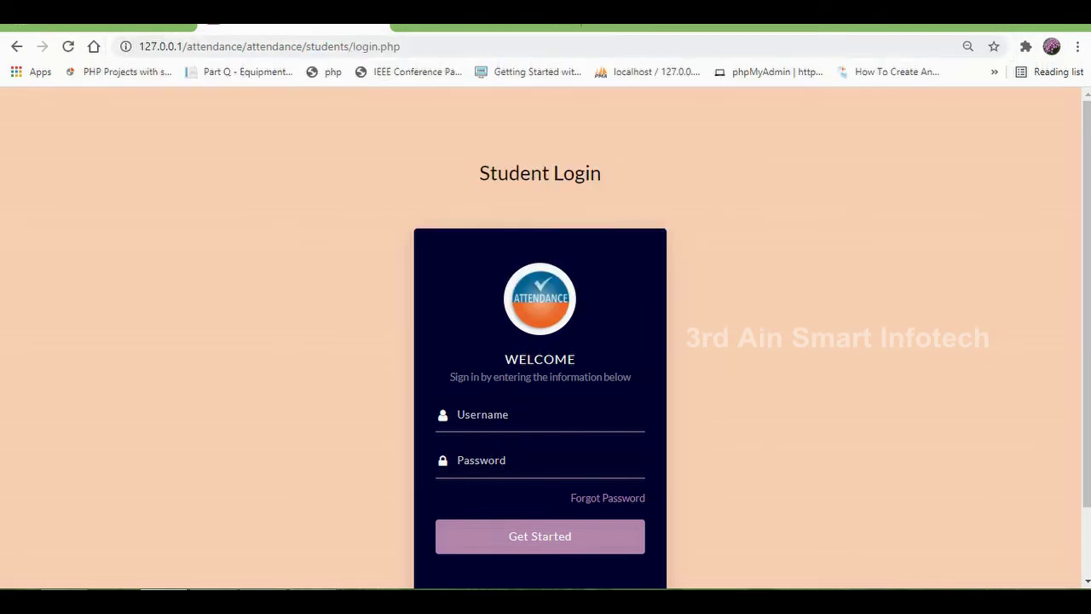
# Step: Sign in with the student's username and password
pyautogui.click(511, 414)
pyautogui.write('bhusra')
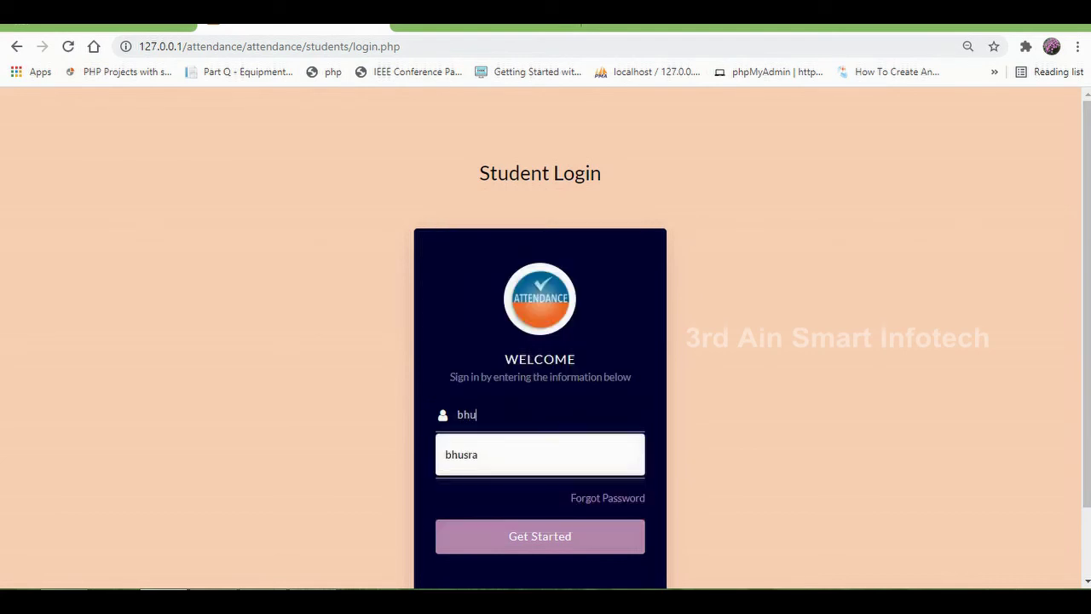
pyautogui.click(511, 460)
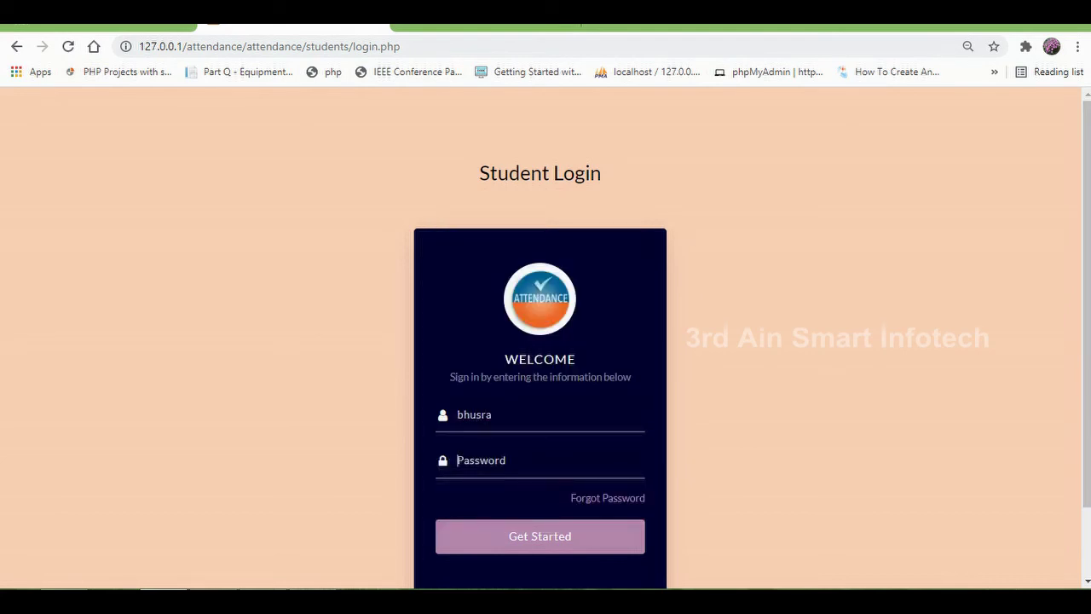
pyautogui.write('12345678')
pyautogui.press('Return')
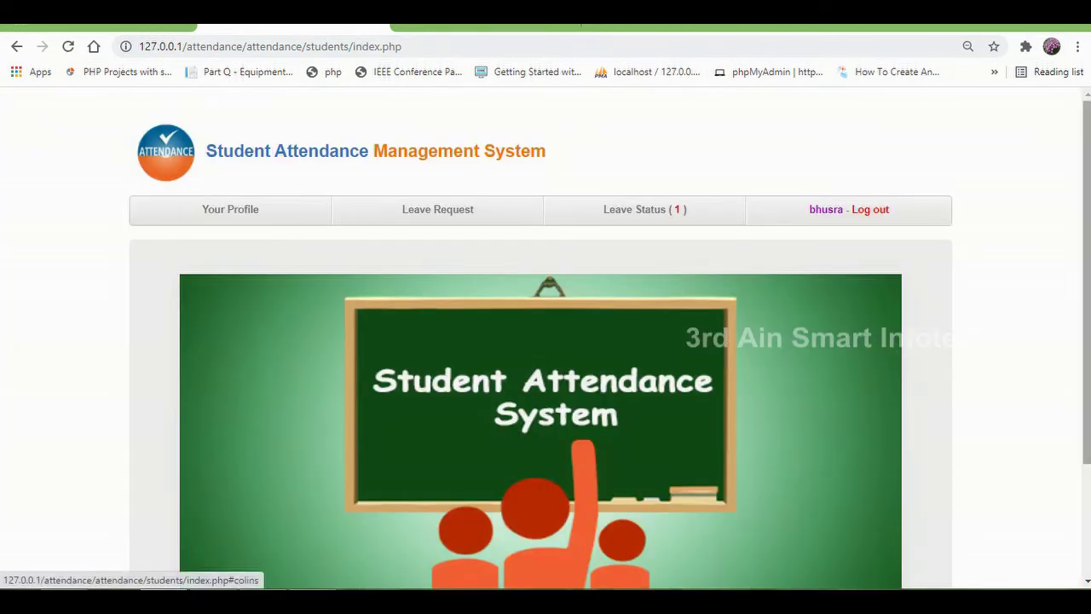
# Step: Edit Your Profile, choose female-full-10-512 as the photo, and save the update
pyautogui.scroll(-3, 541, 383)
pyautogui.scroll(3, 541, 384)
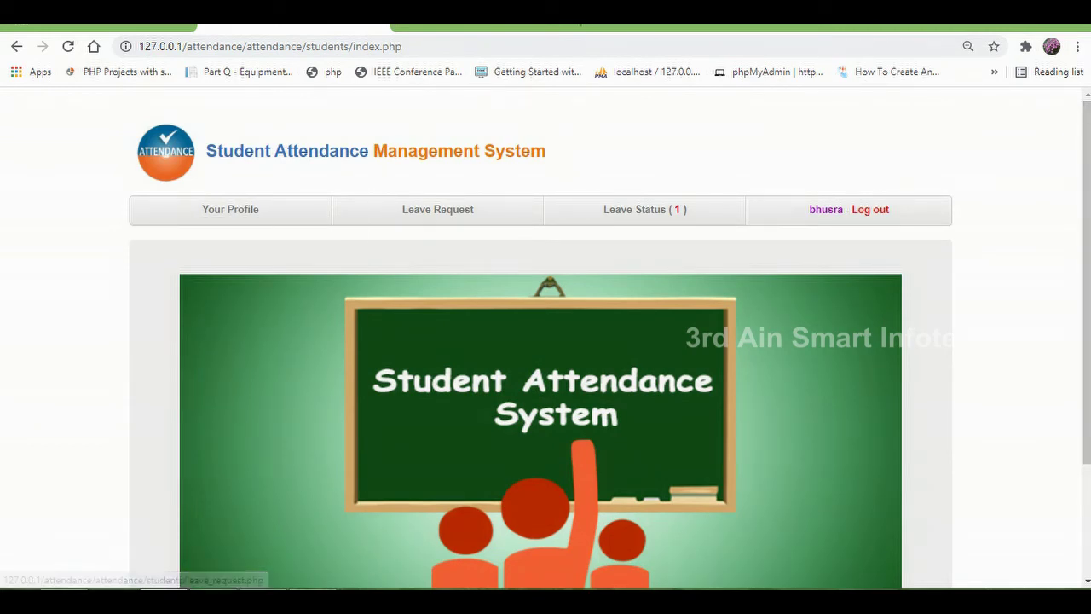
pyautogui.click(231, 209)
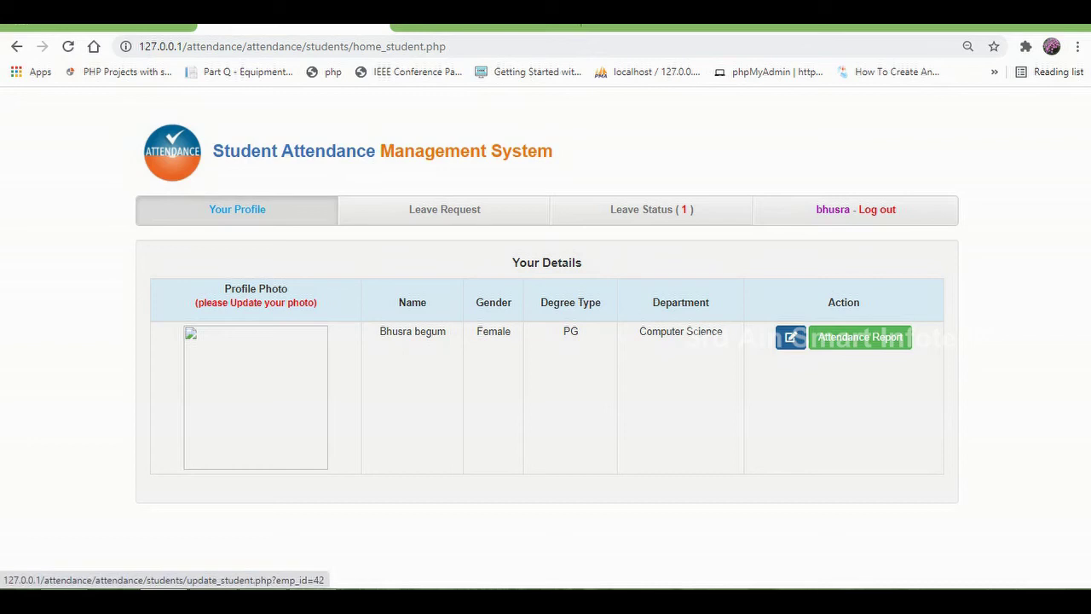
pyautogui.click(790, 337)
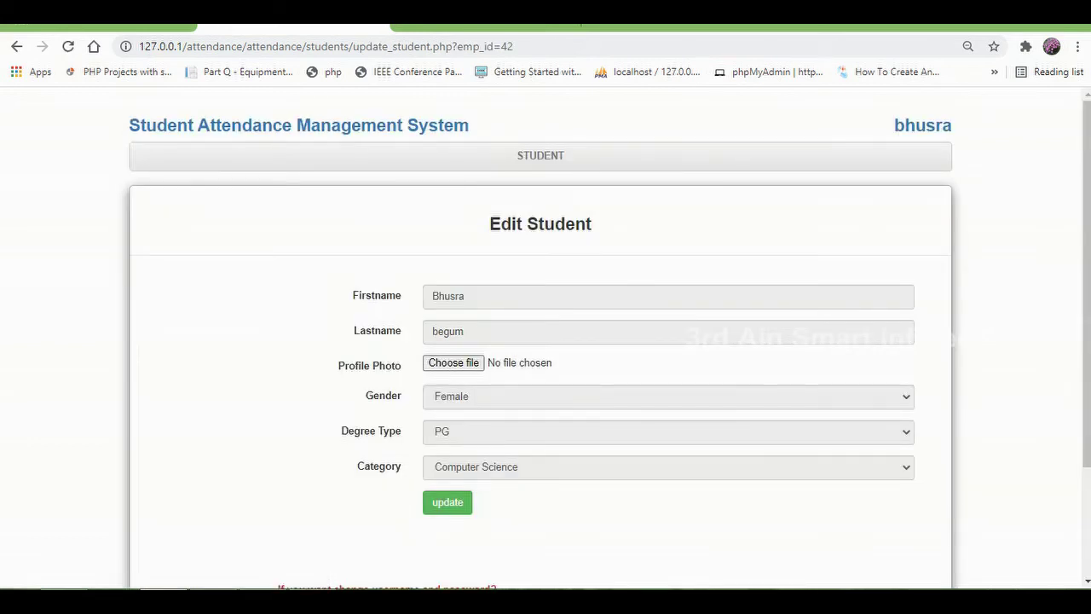
pyautogui.click(454, 363)
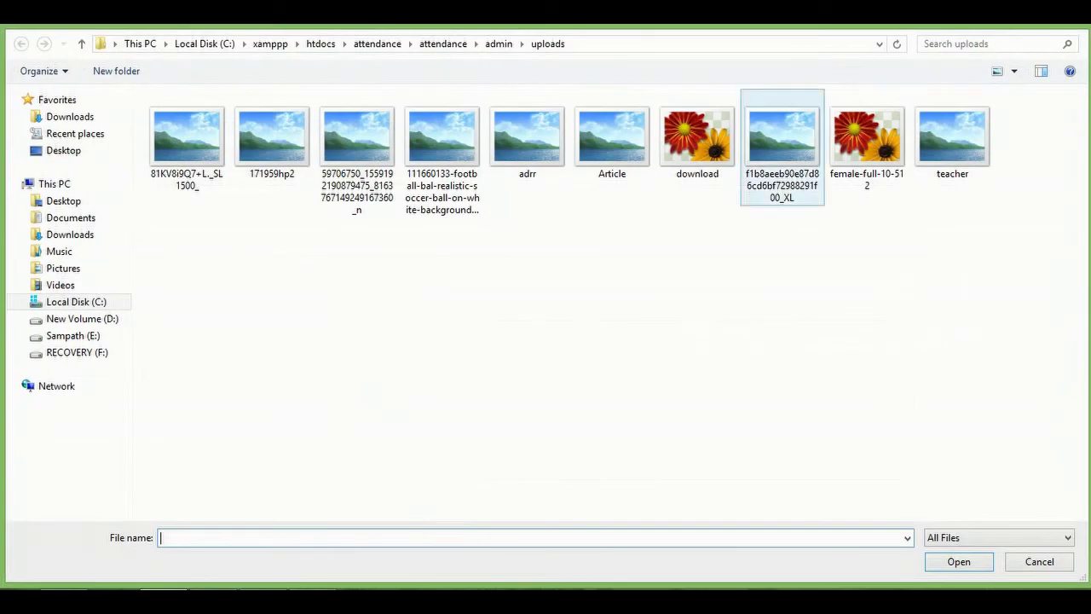
pyautogui.click(782, 145)
pyautogui.click(867, 140)
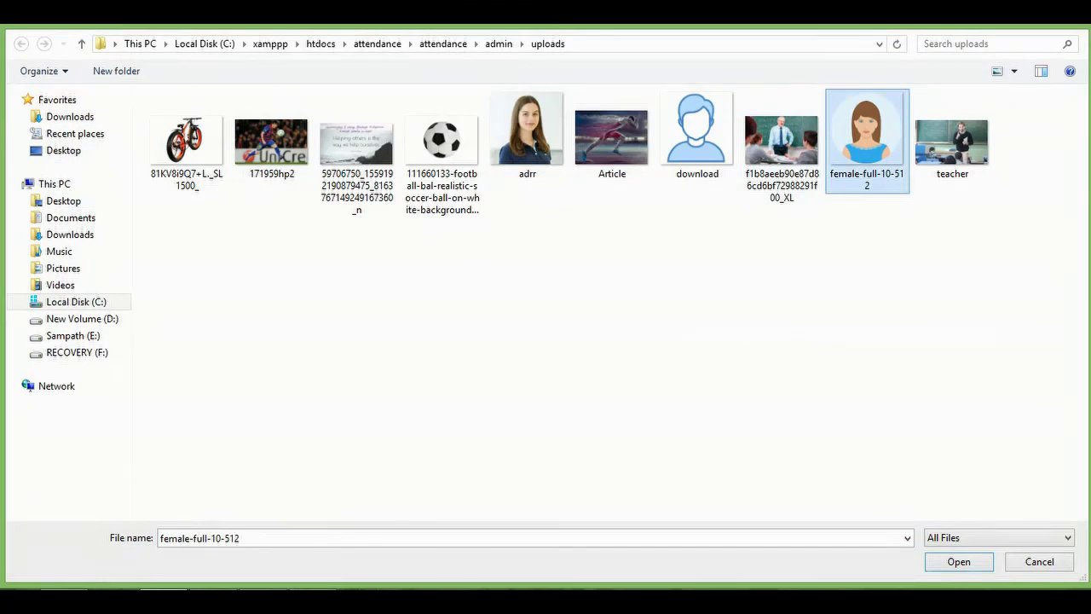
pyautogui.click(959, 561)
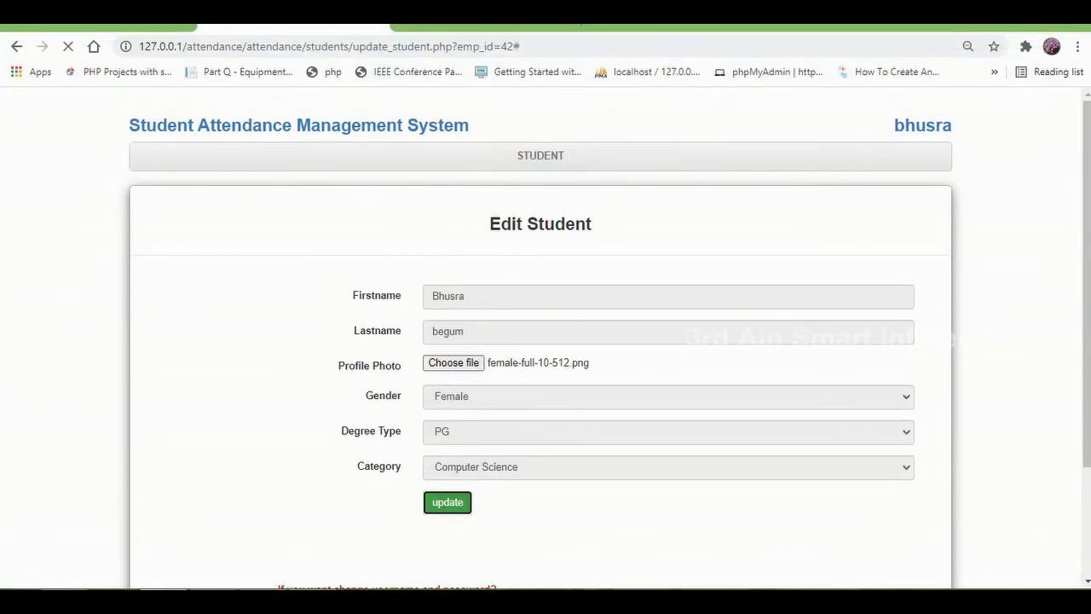
pyautogui.click(688, 136)
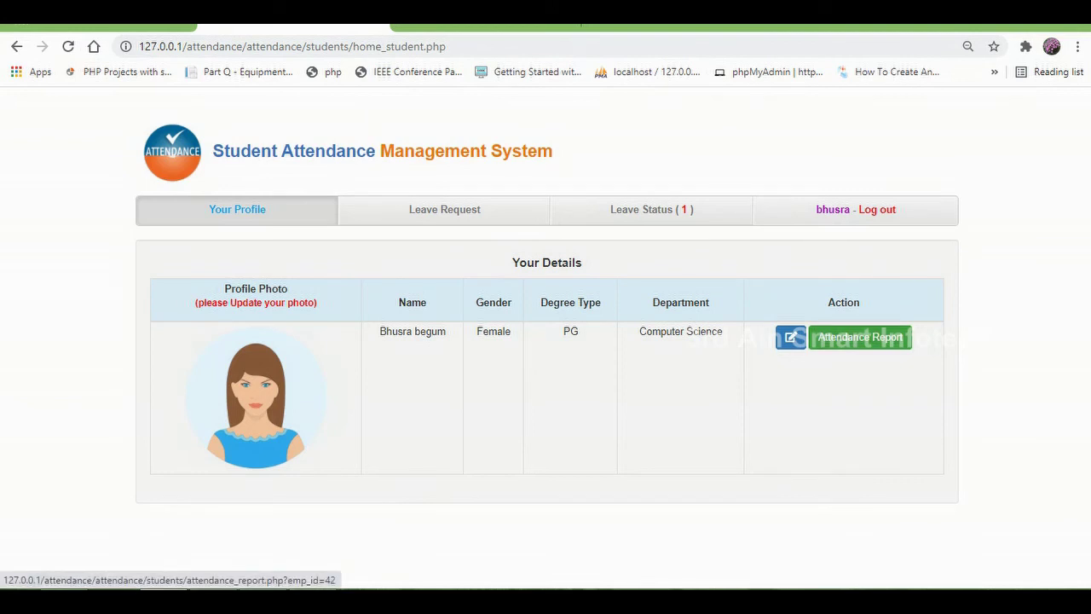
# Step: View the attendance report, then open the Leave Request form and check its Reason and Department options
pyautogui.click(860, 338)
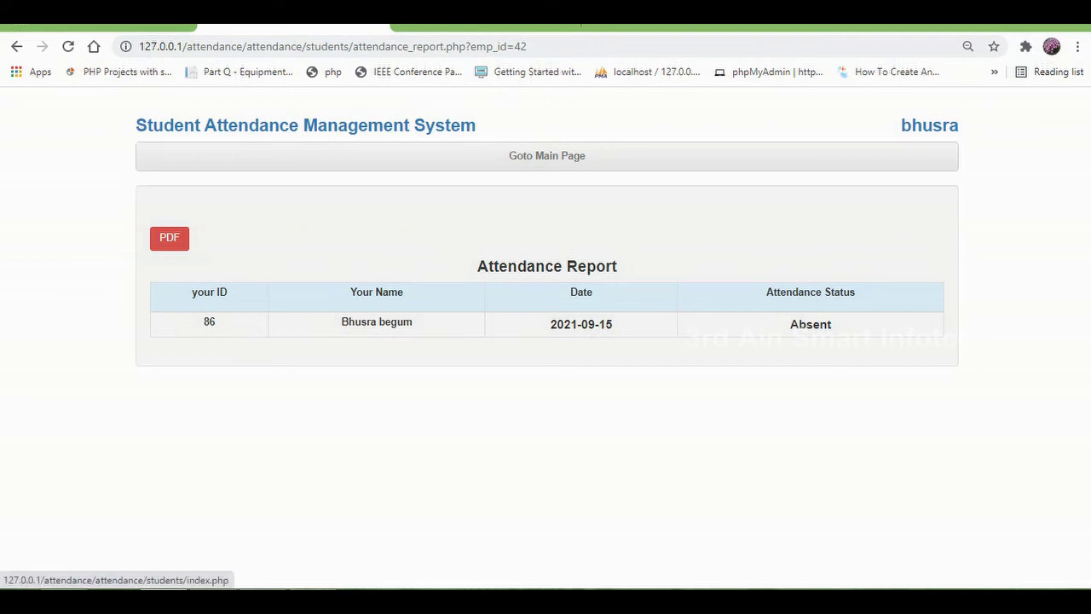
pyautogui.click(546, 155)
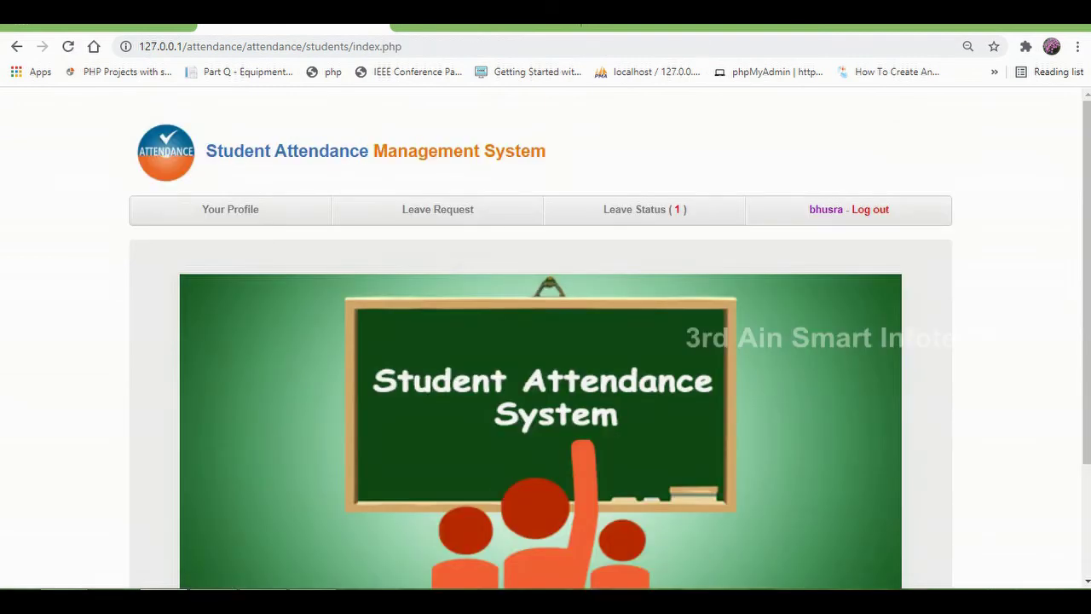
pyautogui.click(437, 209)
pyautogui.scroll(-2, 546, 341)
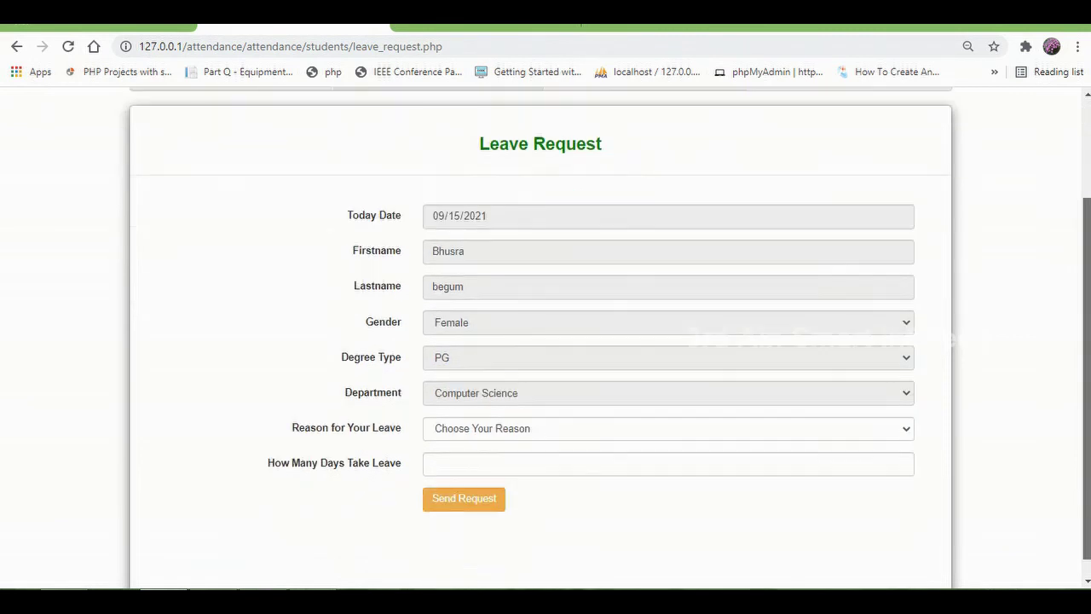
pyautogui.scroll(-1, 546, 341)
pyautogui.click(668, 408)
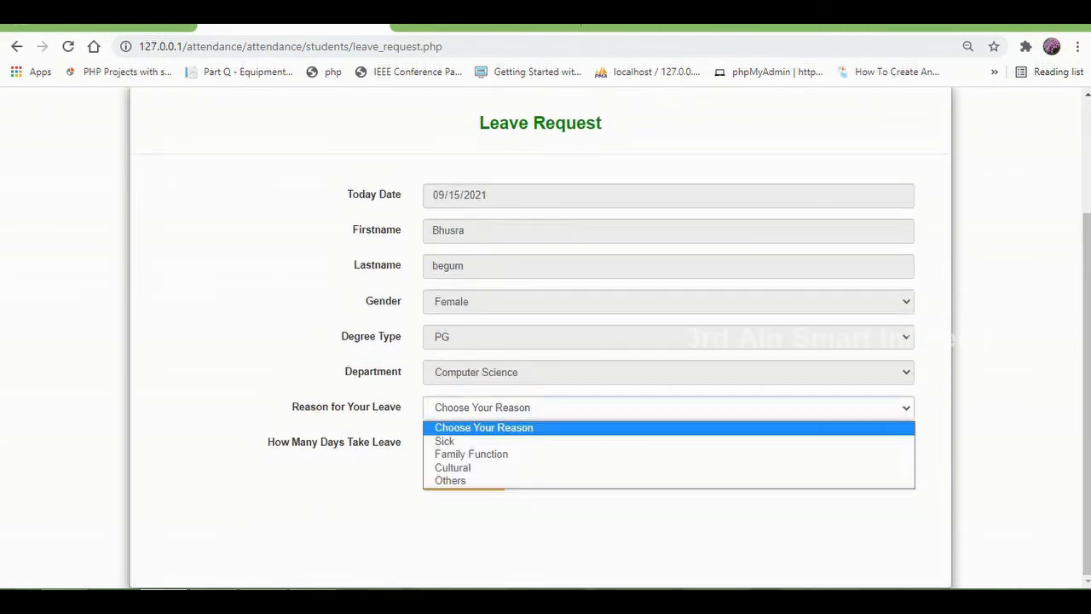
pyautogui.click(669, 372)
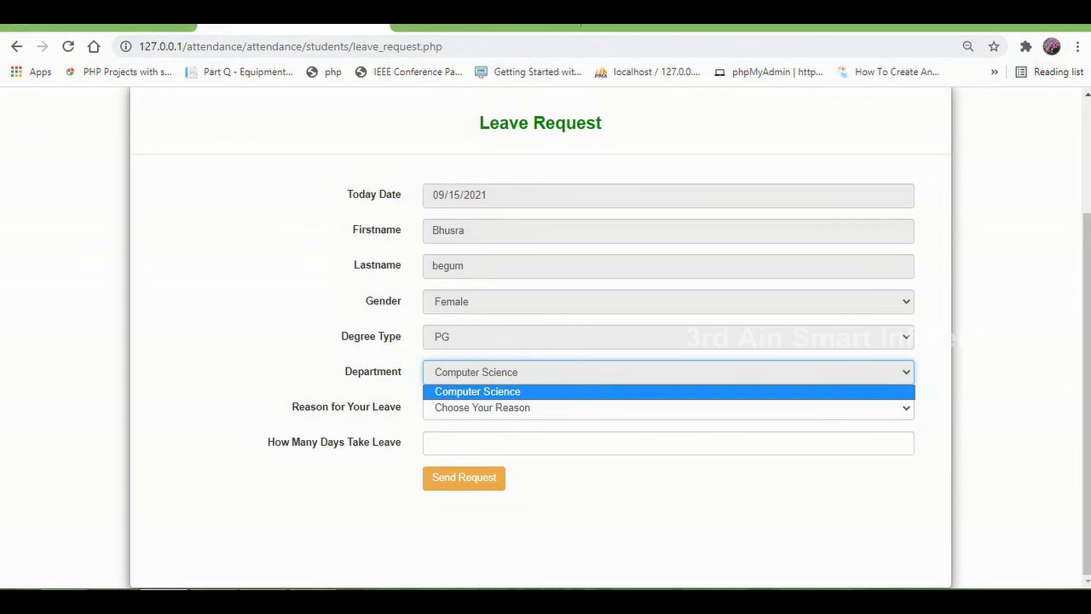
pyautogui.scroll(2, 545, 341)
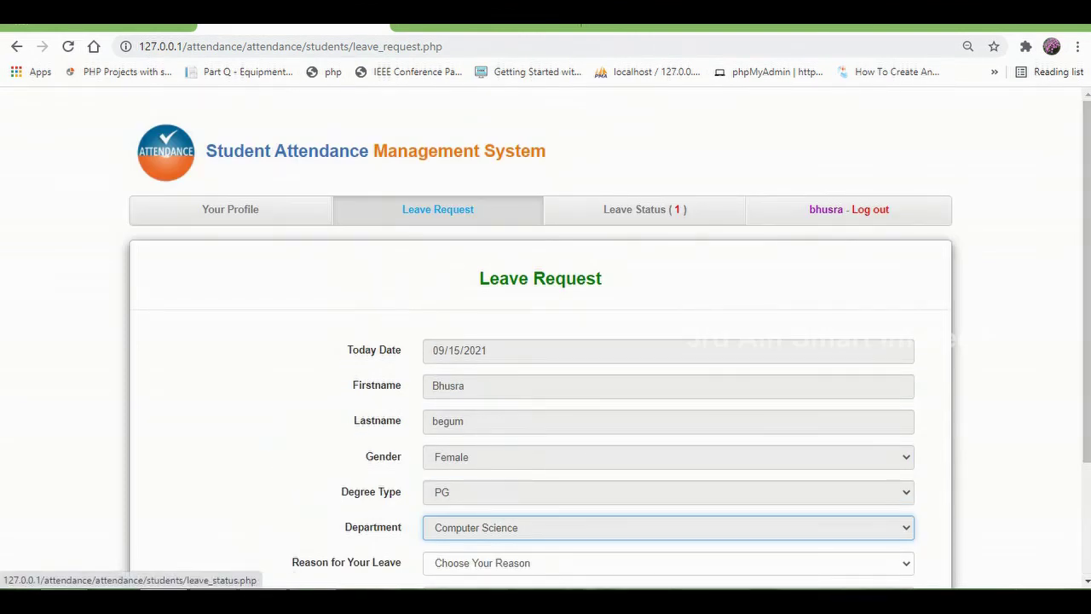
# Step: Under Leave Status, confirm request 26 is Approved and send the Thank You reply
pyautogui.click(645, 209)
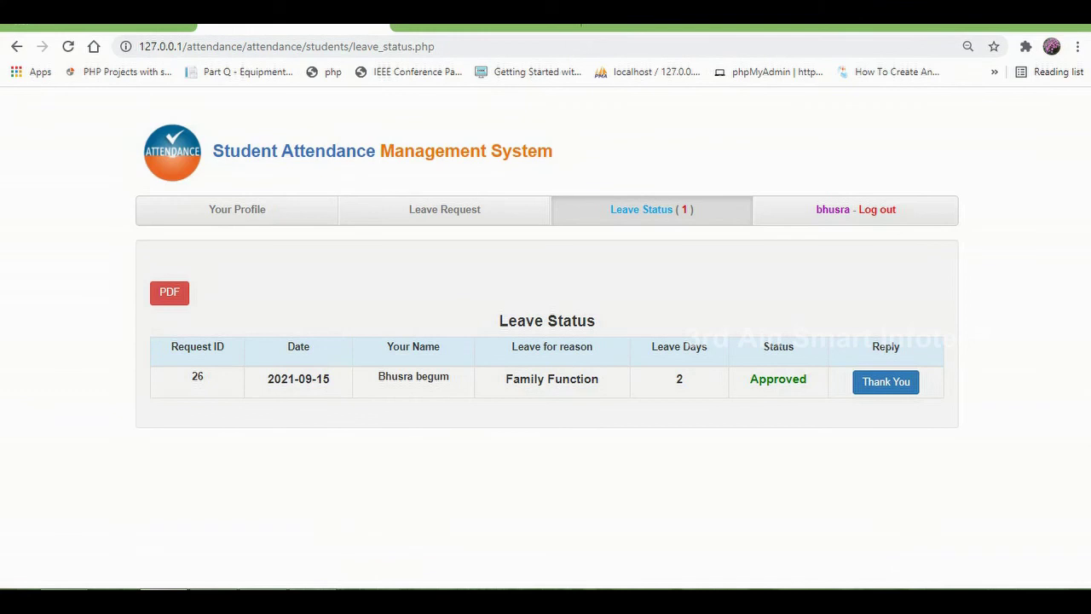
pyautogui.moveTo(750, 378); pyautogui.dragTo(808, 379)
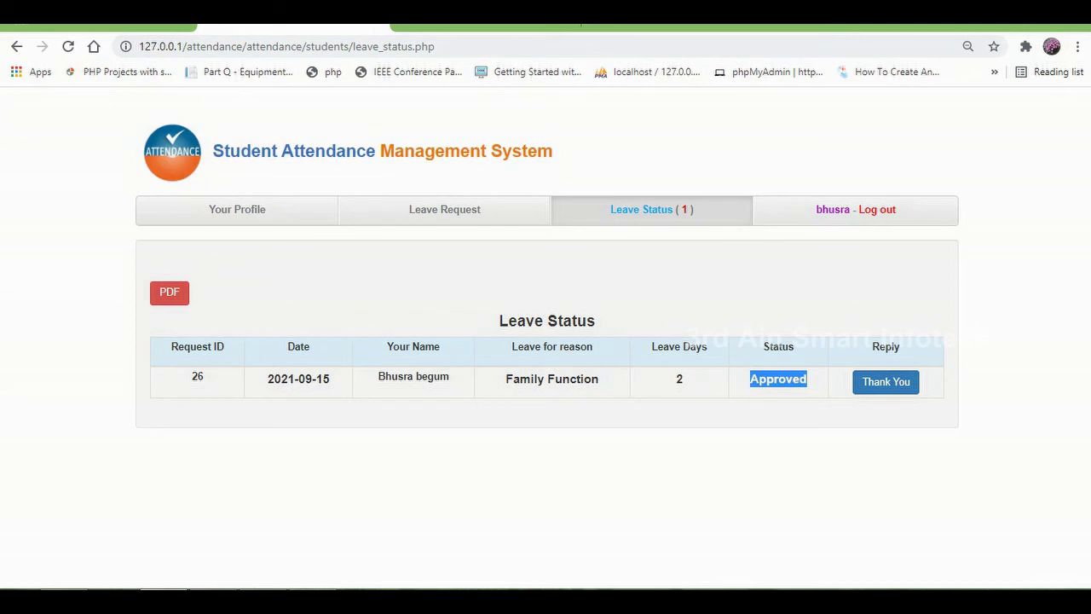
pyautogui.click(885, 381)
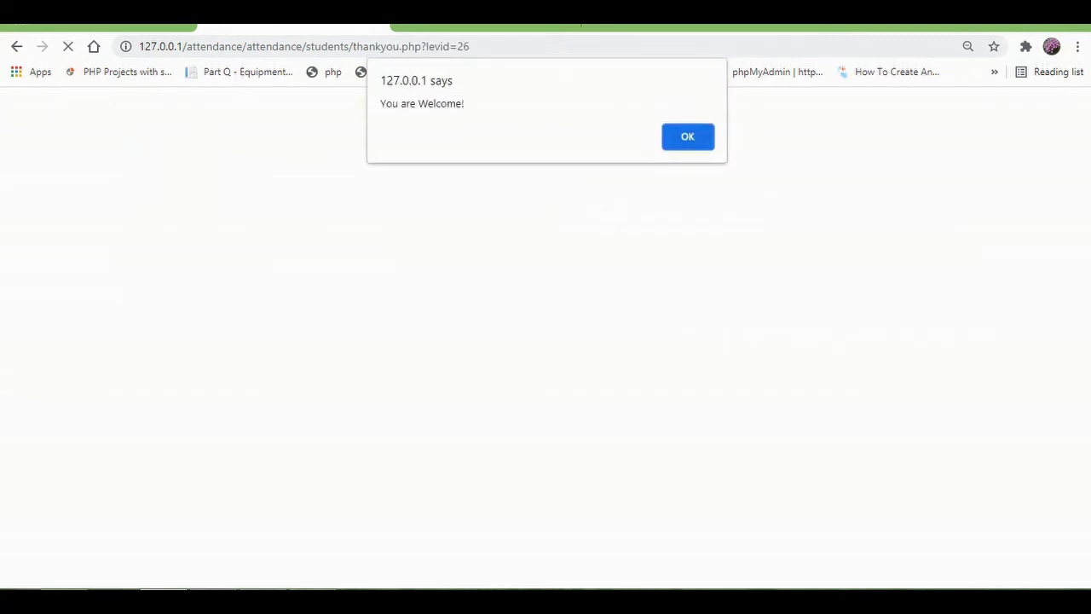